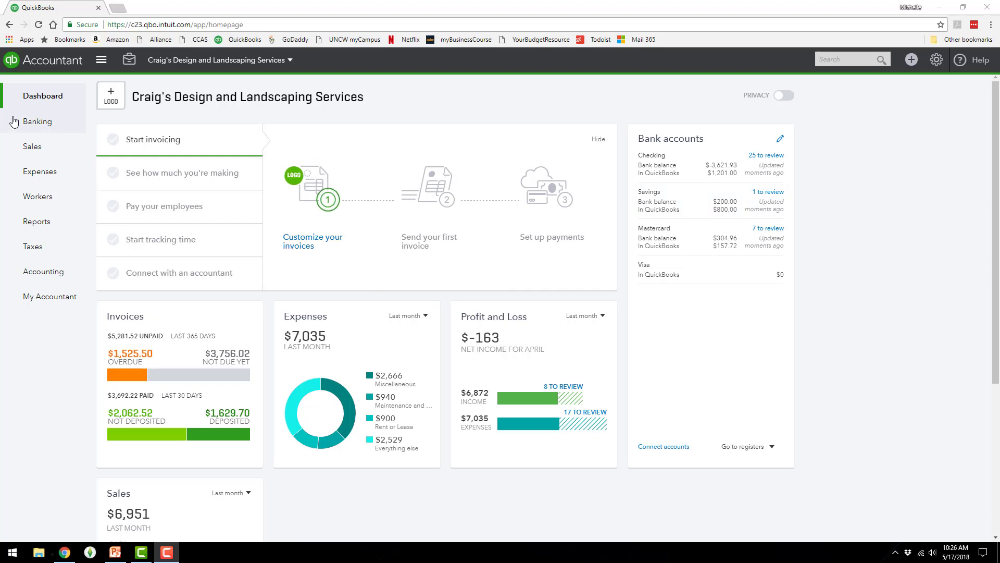
Open the Products and Services list under Sales and scroll down to the Landscaping items
{"action": "left_click", "coordinate": [22, 152]}
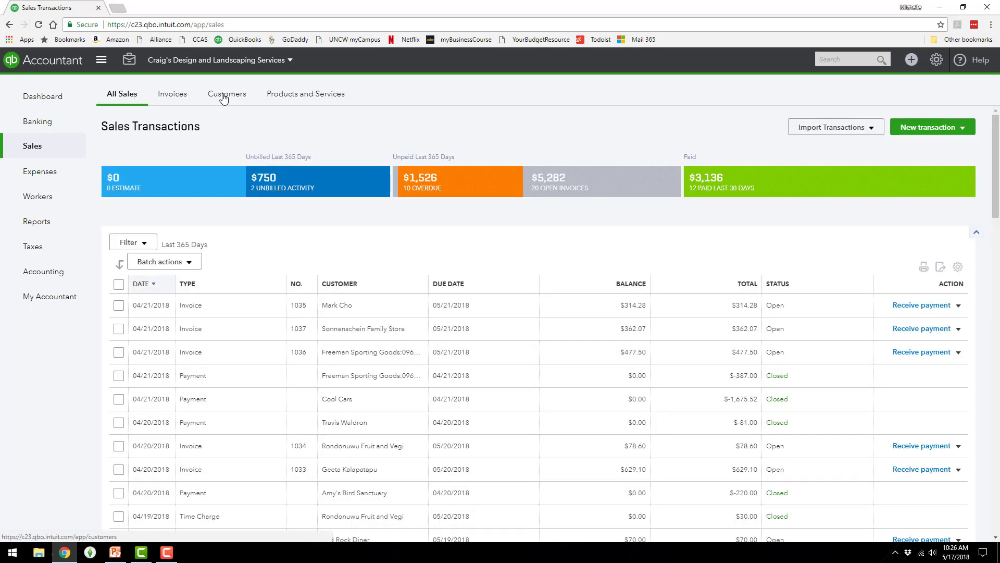
{"action": "left_click", "coordinate": [308, 95]}
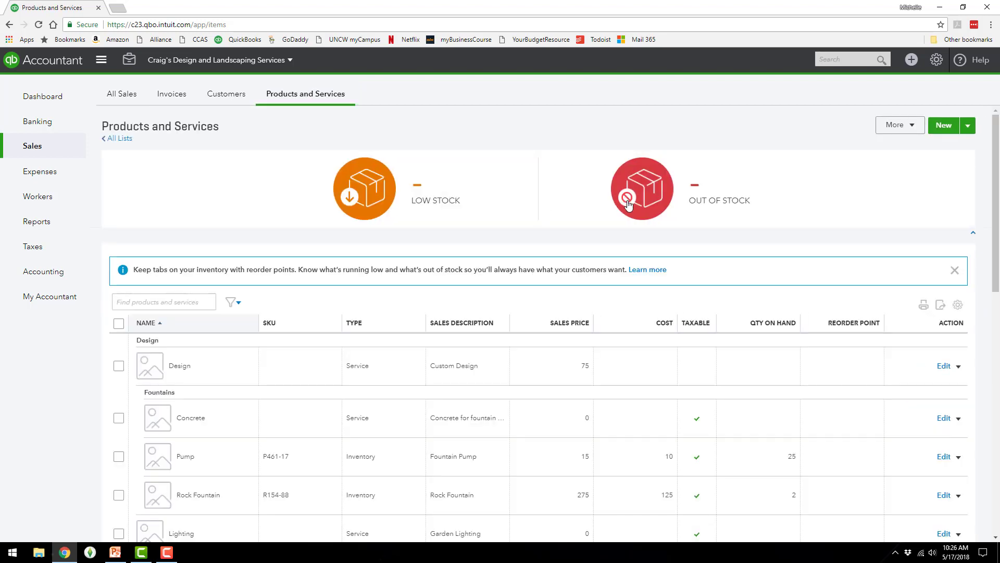
{"action": "scroll", "coordinate": [447, 342], "scroll_direction": "down", "scroll_amount": 6}
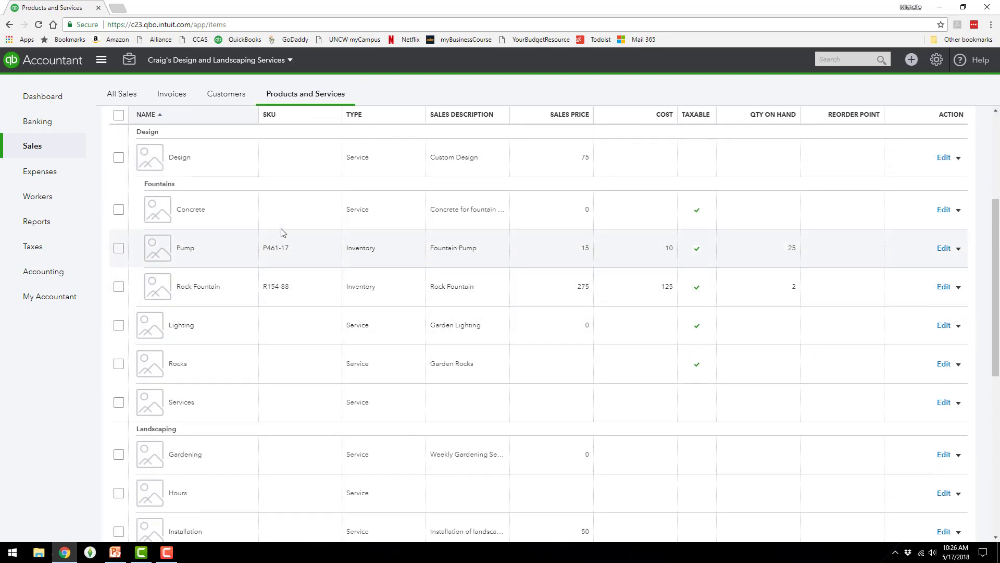
{"action": "scroll", "coordinate": [312, 326], "scroll_direction": "down", "scroll_amount": 2}
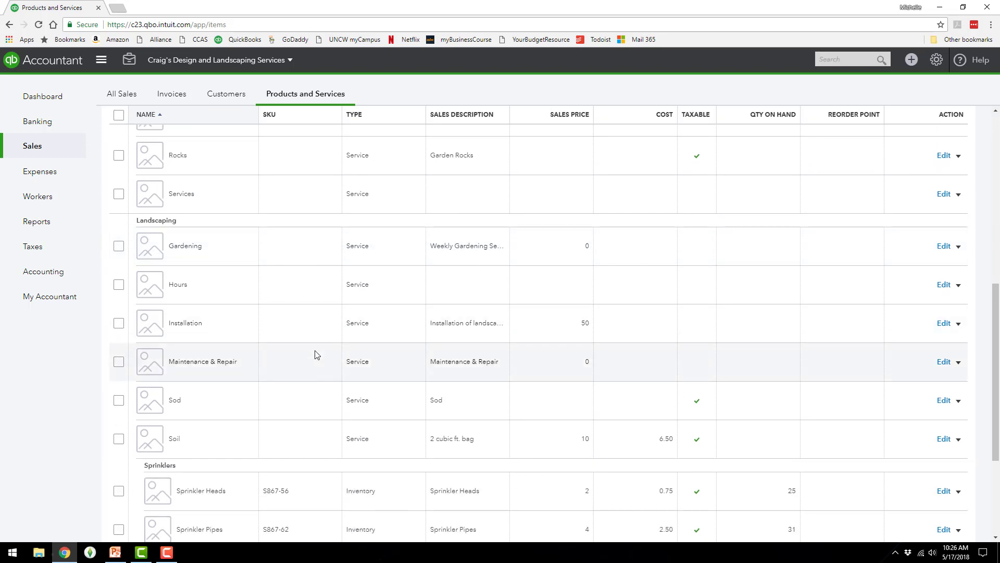
{"action": "scroll", "coordinate": [314, 350], "scroll_direction": "down", "scroll_amount": 2}
{"action": "scroll", "coordinate": [315, 355], "scroll_direction": "down", "scroll_amount": 2}
{"action": "scroll", "coordinate": [314, 355], "scroll_direction": "up", "scroll_amount": 1}
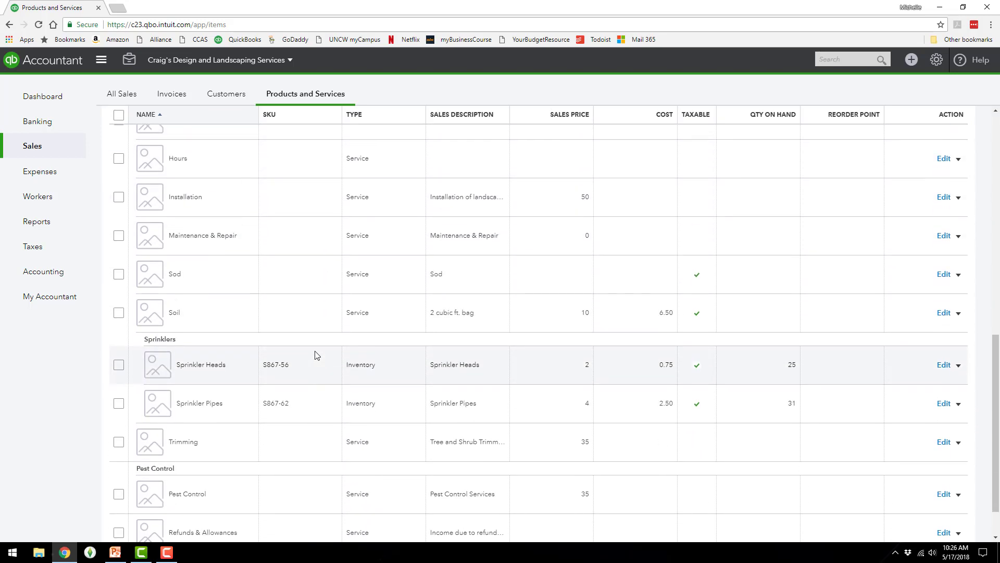
{"action": "scroll", "coordinate": [315, 355], "scroll_direction": "down", "scroll_amount": 1}
{"action": "scroll", "coordinate": [315, 355], "scroll_direction": "up", "scroll_amount": 8}
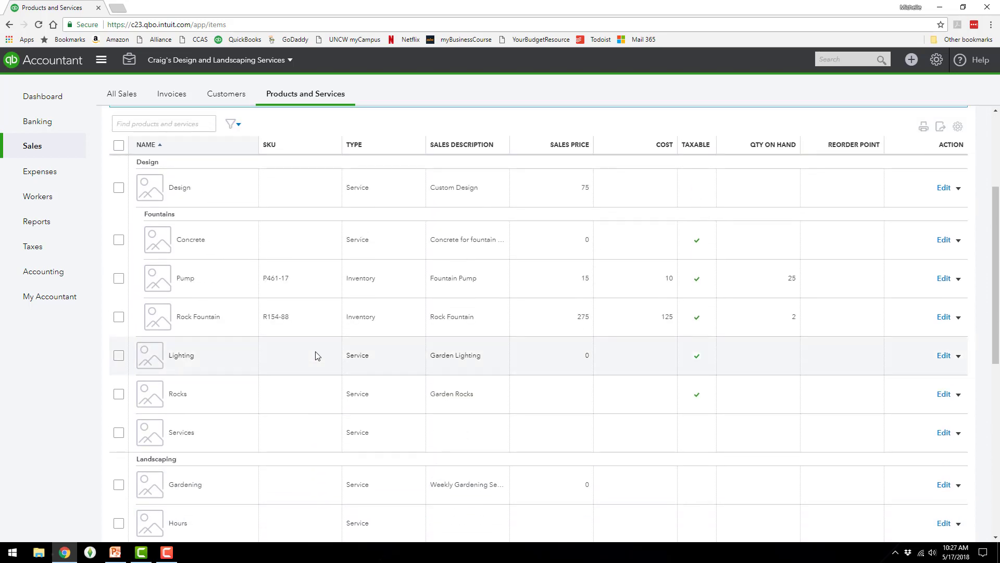
{"action": "scroll", "coordinate": [316, 355], "scroll_direction": "up", "scroll_amount": 3}
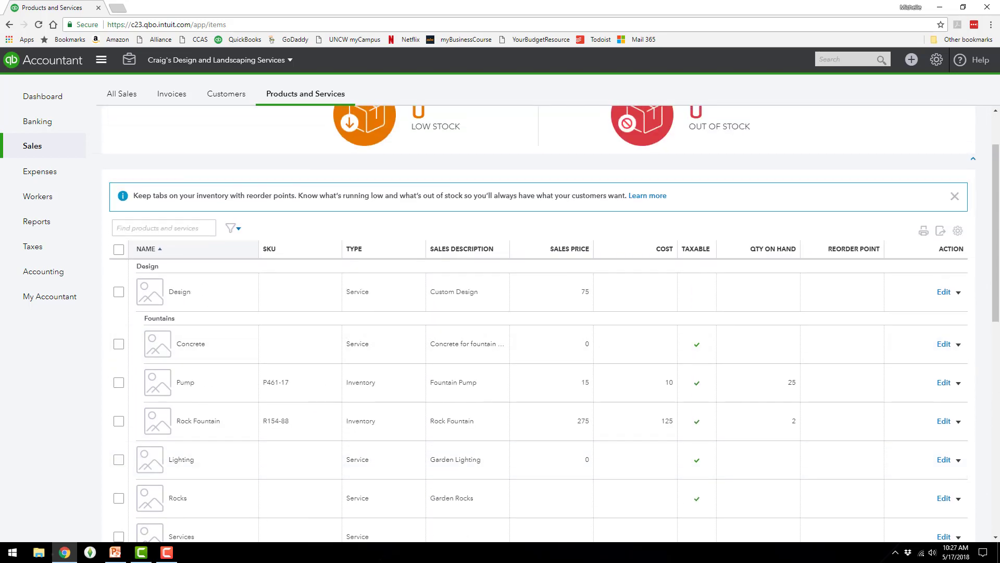
{"action": "scroll", "coordinate": [245, 362], "scroll_direction": "down", "scroll_amount": 2}
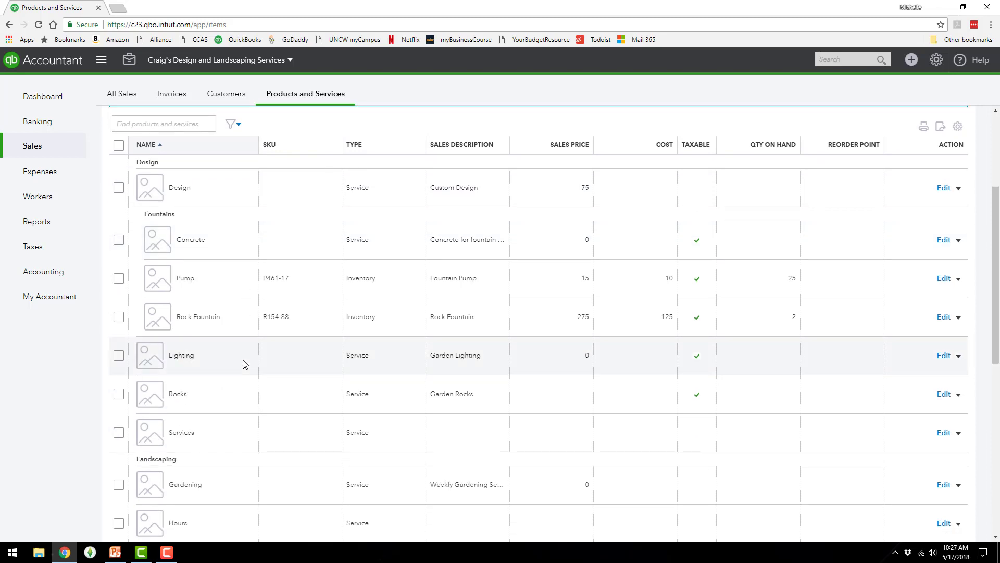
{"action": "scroll", "coordinate": [243, 363], "scroll_direction": "down", "scroll_amount": 7}
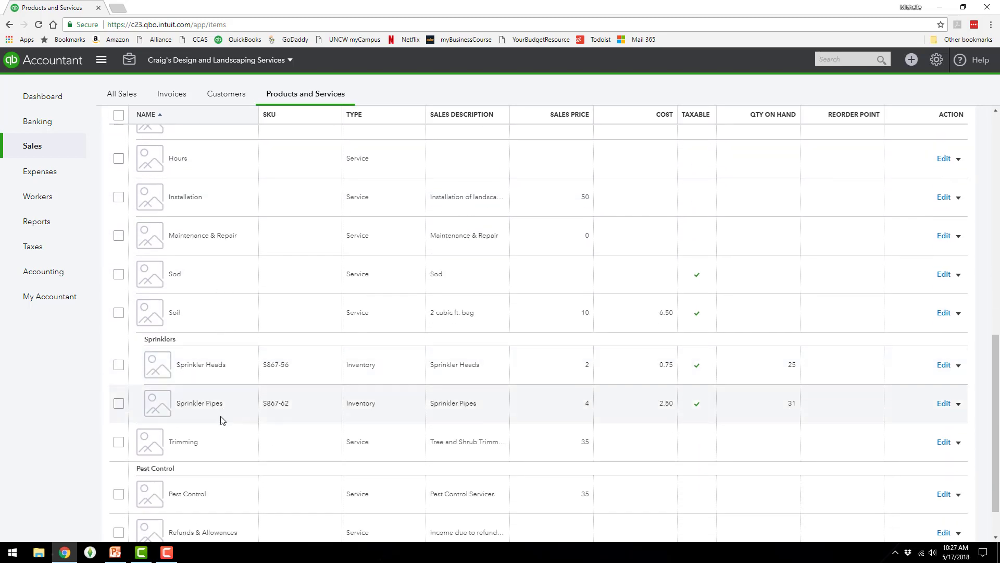
{"action": "scroll", "coordinate": [223, 420], "scroll_direction": "down", "scroll_amount": 1}
{"action": "scroll", "coordinate": [222, 420], "scroll_direction": "up", "scroll_amount": 6}
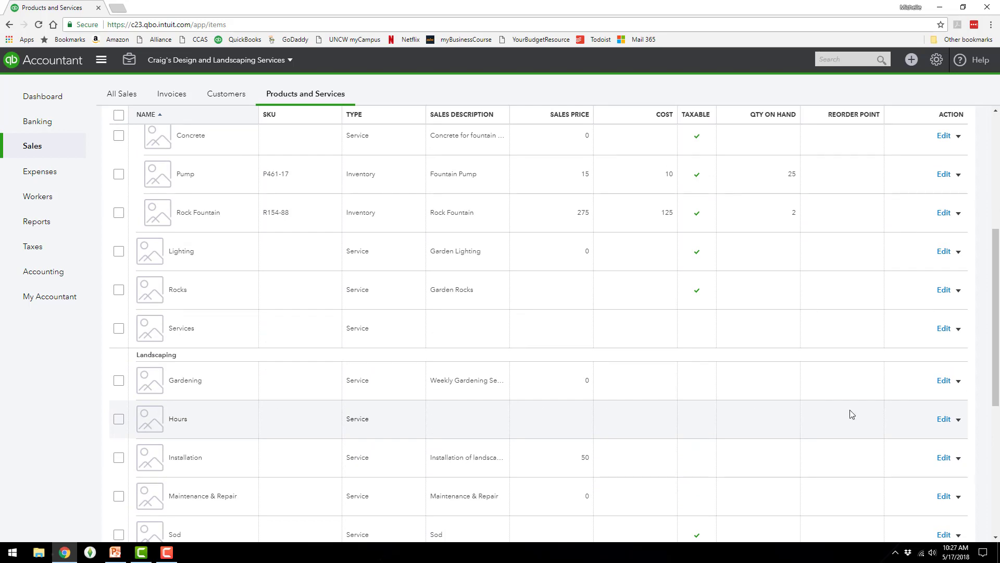
{"action": "scroll", "coordinate": [429, 373], "scroll_direction": "down", "scroll_amount": 3}
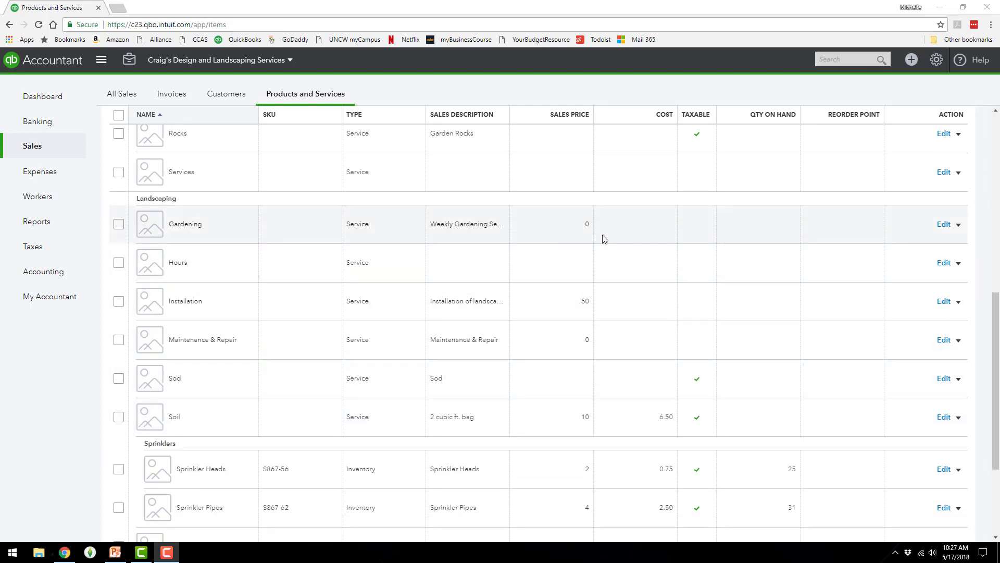
{"action": "left_click", "coordinate": [944, 225]}
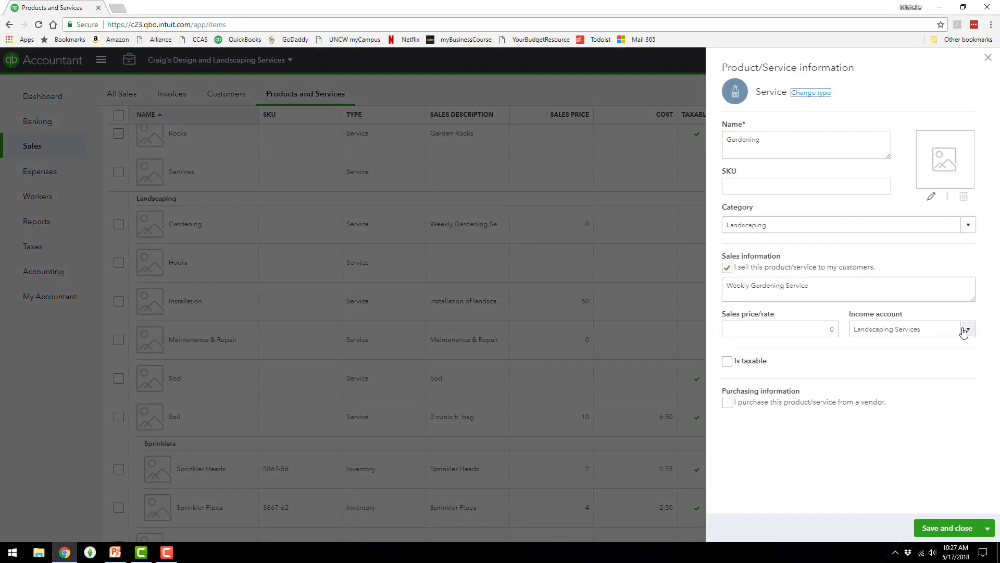
{"action": "left_click", "coordinate": [964, 331]}
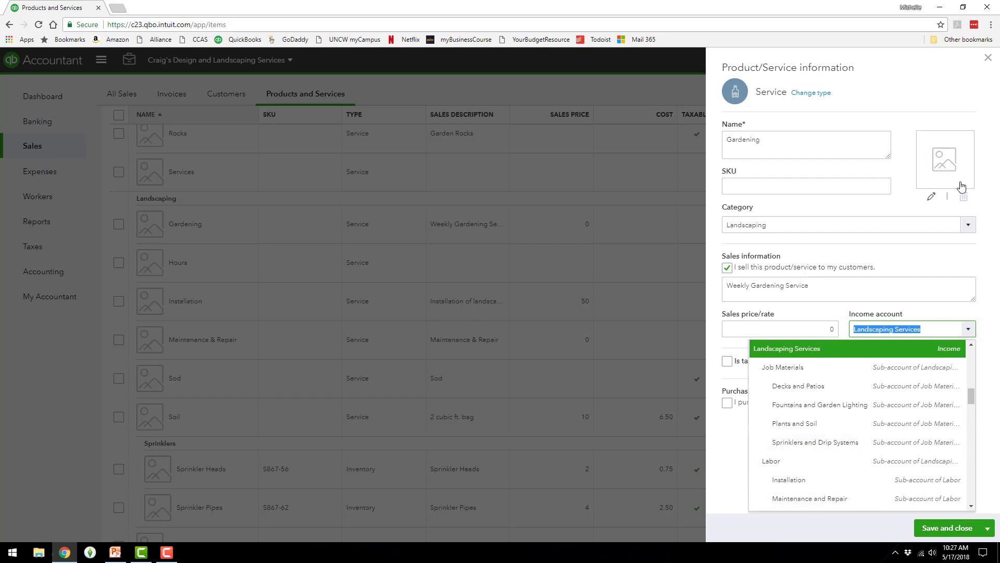
{"action": "left_click", "coordinate": [989, 58]}
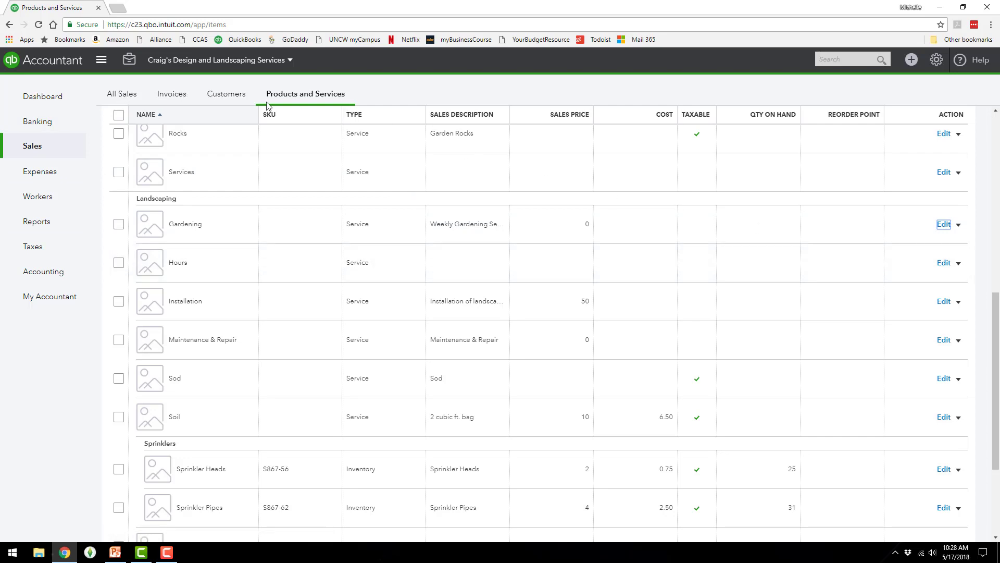
Open Amy's Bird Sanctuary from the Customers list and review its New transaction and Create menus
{"action": "left_click", "coordinate": [212, 100]}
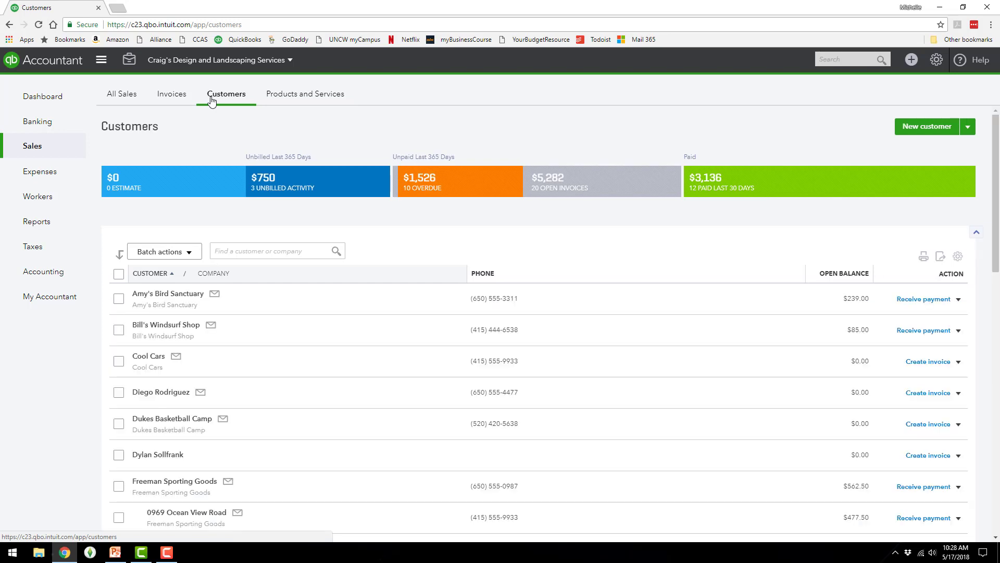
{"action": "left_click", "coordinate": [163, 295]}
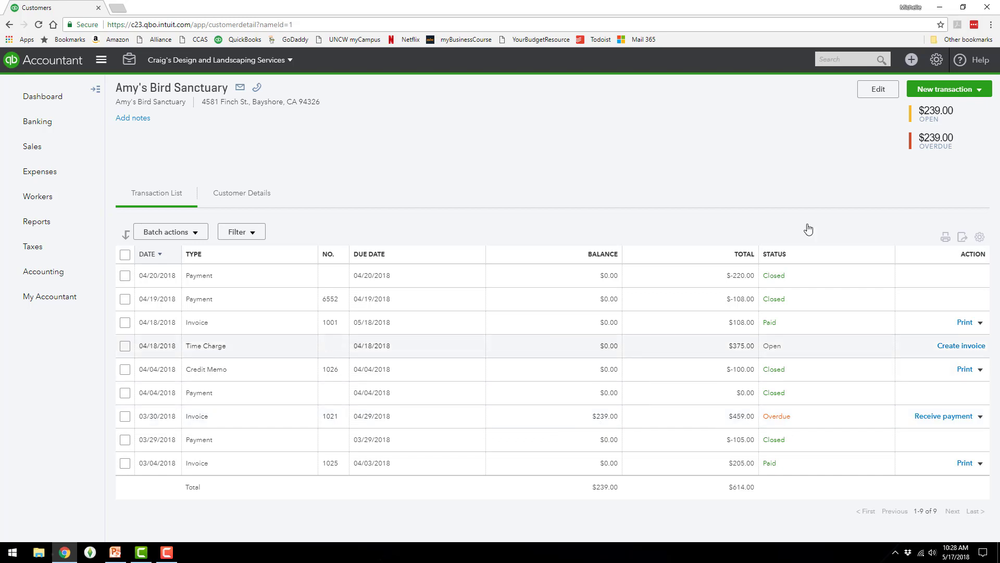
{"action": "left_click", "coordinate": [923, 97]}
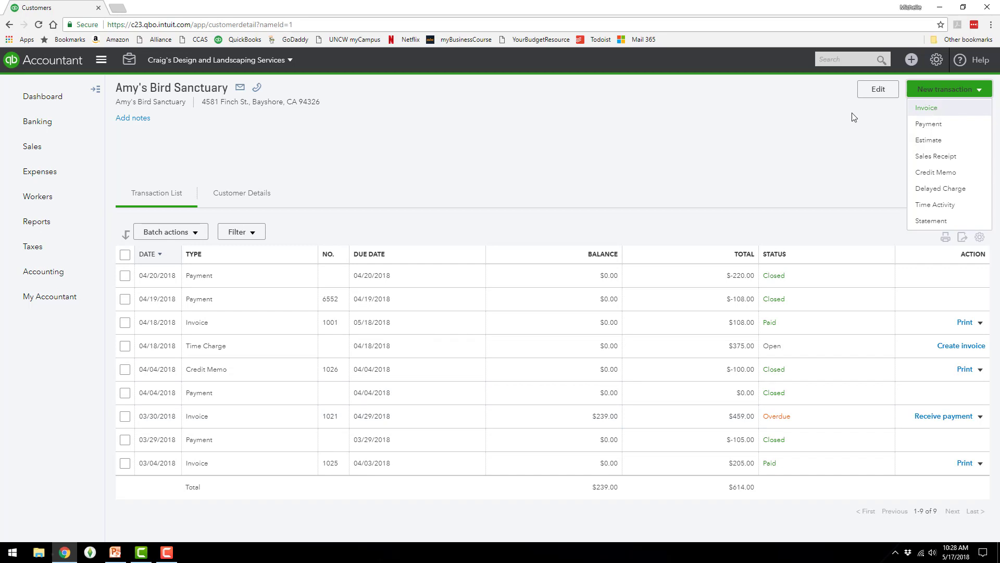
{"action": "left_click", "coordinate": [910, 62]}
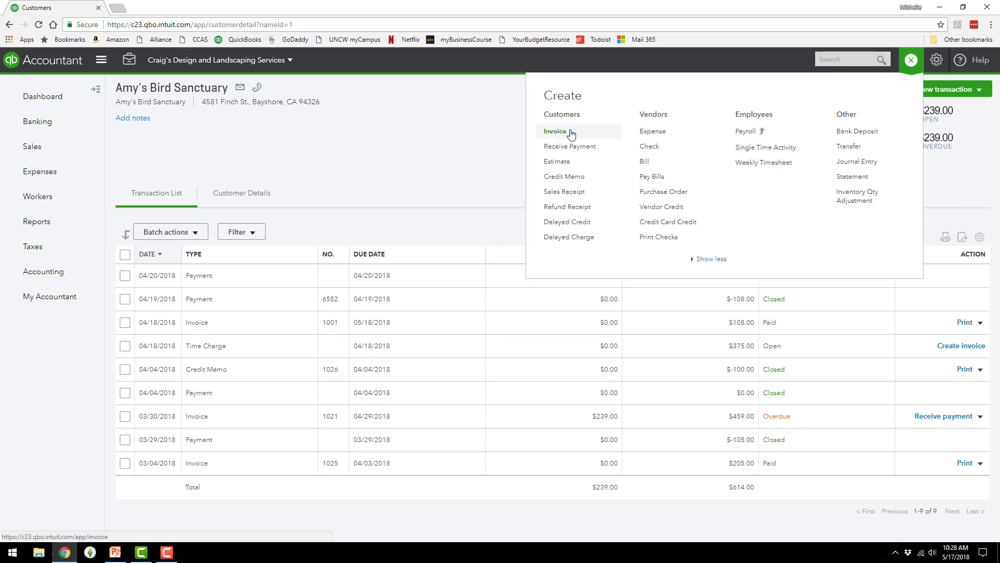
{"action": "left_click", "coordinate": [499, 138]}
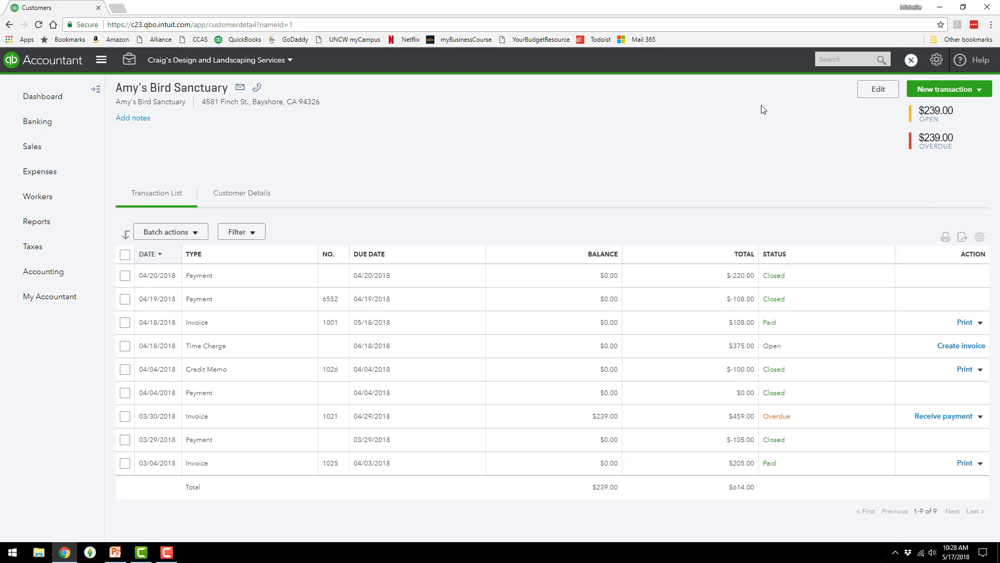
Start a new invoice for Amy's Bird Sanctuary with the $375 billable design time added
{"action": "left_click", "coordinate": [931, 93]}
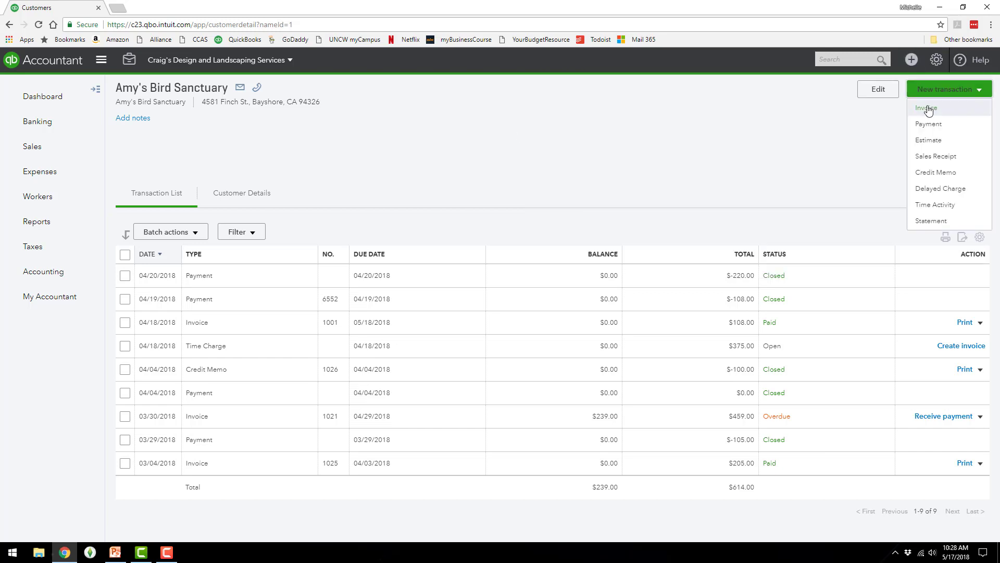
{"action": "left_click", "coordinate": [928, 108]}
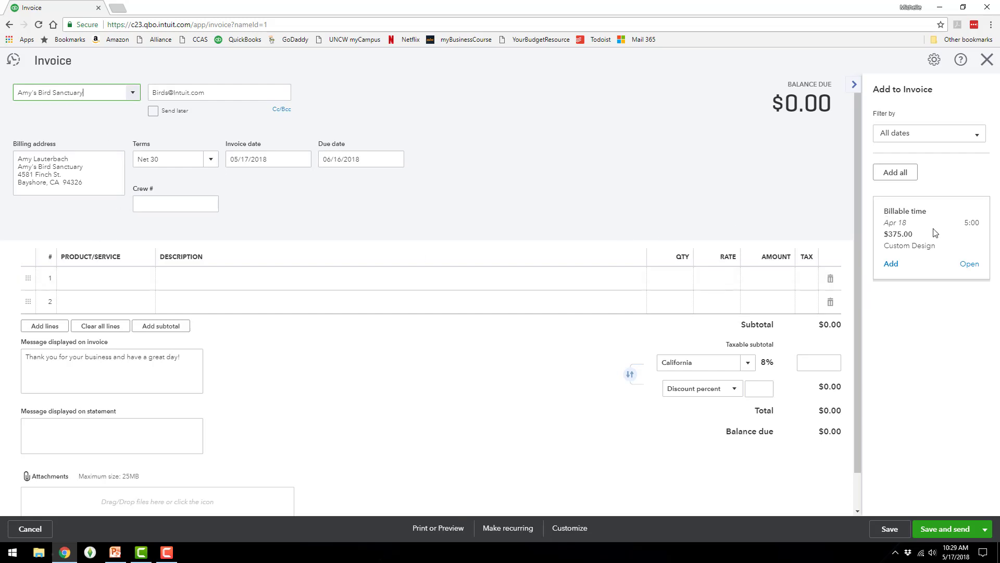
{"action": "left_click", "coordinate": [891, 264]}
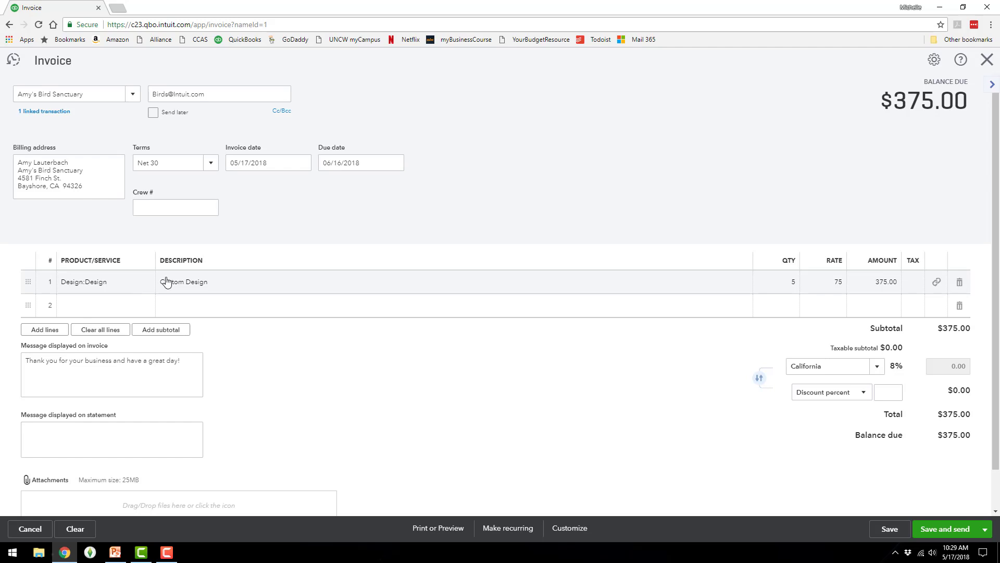
Add a Gardening line for 100 on line 2 and save invoice 1038 at $475.00
{"action": "left_click", "coordinate": [137, 306]}
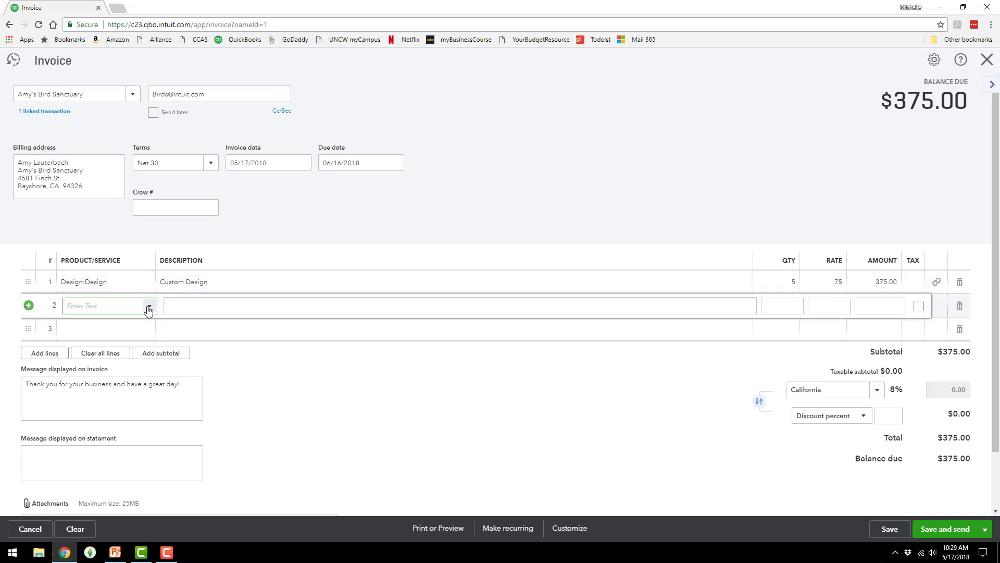
{"action": "left_click", "coordinate": [149, 305]}
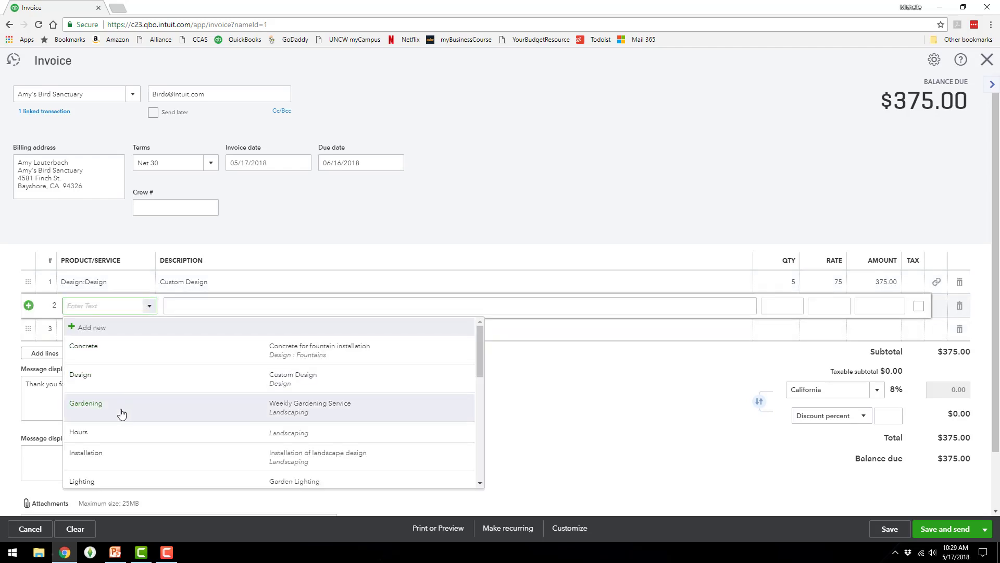
{"action": "left_click", "coordinate": [124, 406]}
{"action": "left_click", "coordinate": [870, 306]}
{"action": "type", "text": "100"}
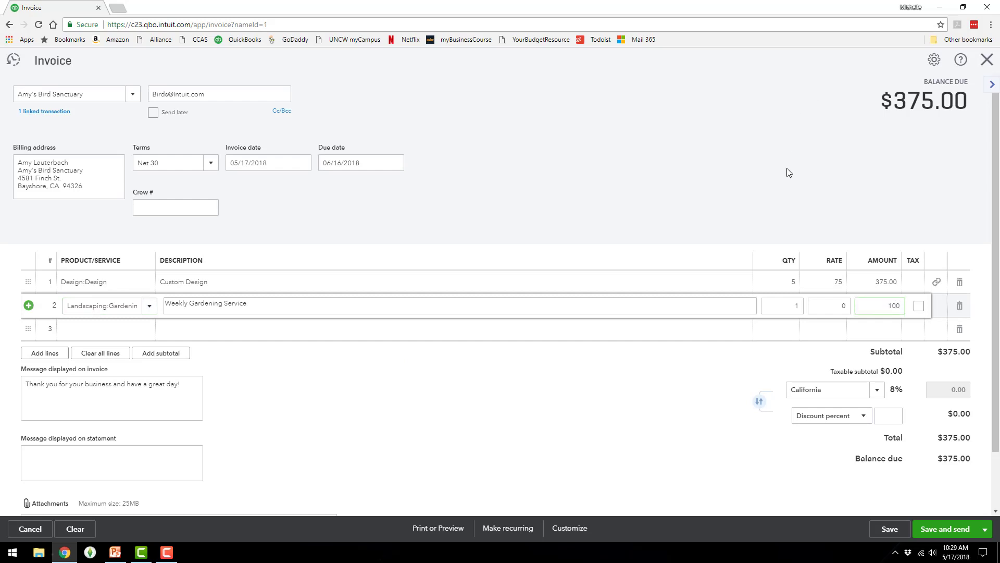
{"action": "left_click", "coordinate": [707, 303]}
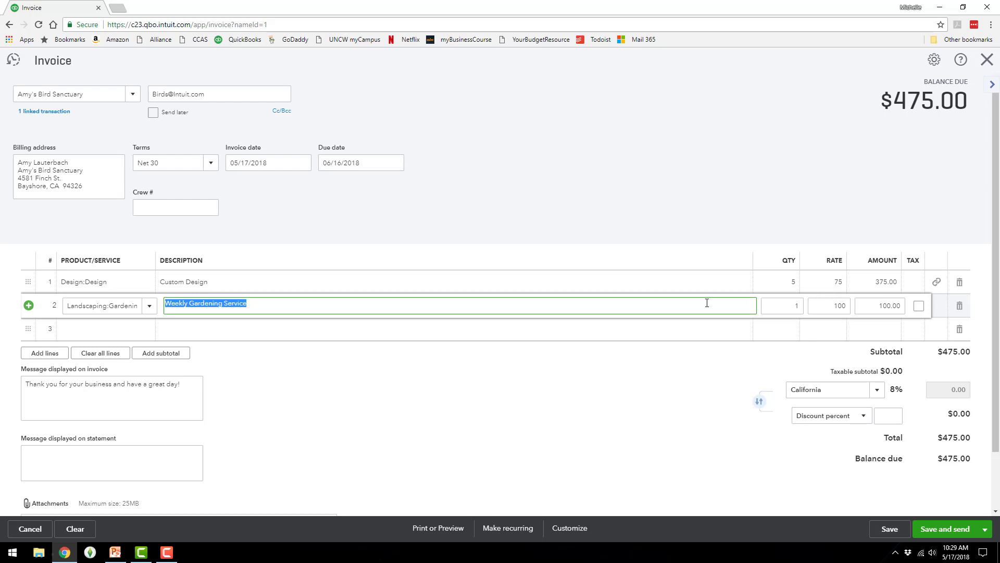
{"action": "left_click", "coordinate": [892, 529]}
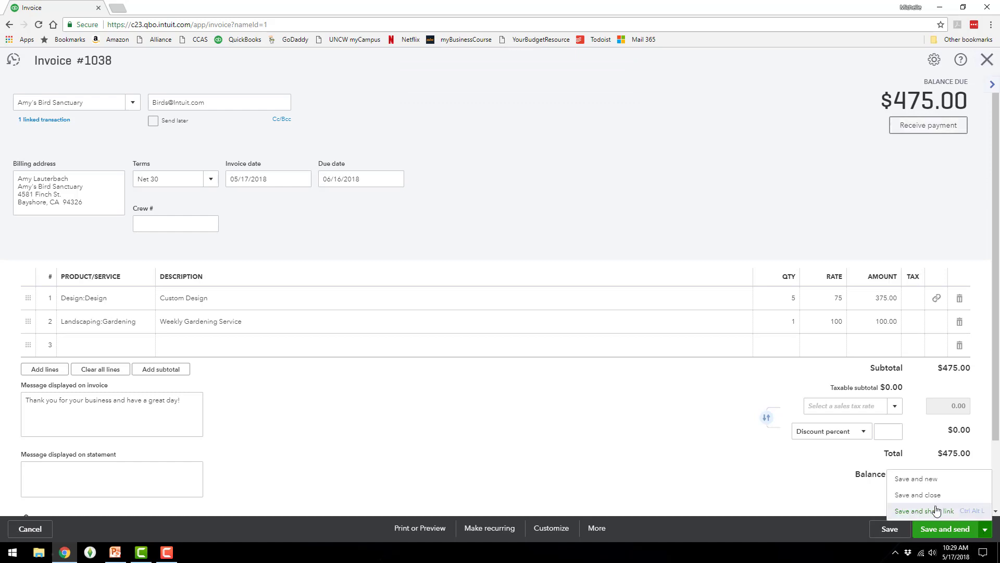
Return to Amy's Bird Sanctuary's transactions and receive payment on invoice 1038 for $475.00
{"action": "left_click", "coordinate": [932, 495]}
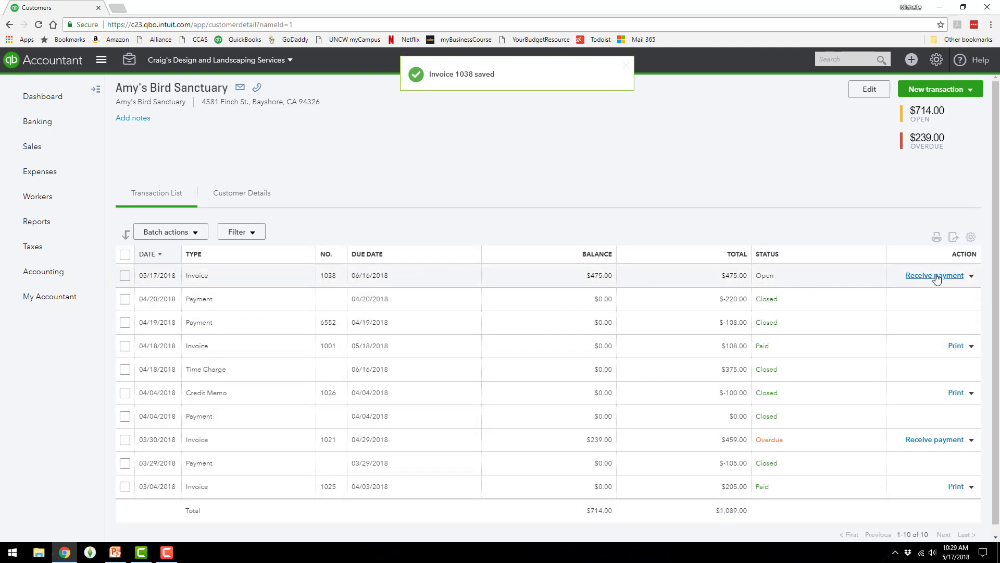
{"action": "left_click", "coordinate": [945, 89]}
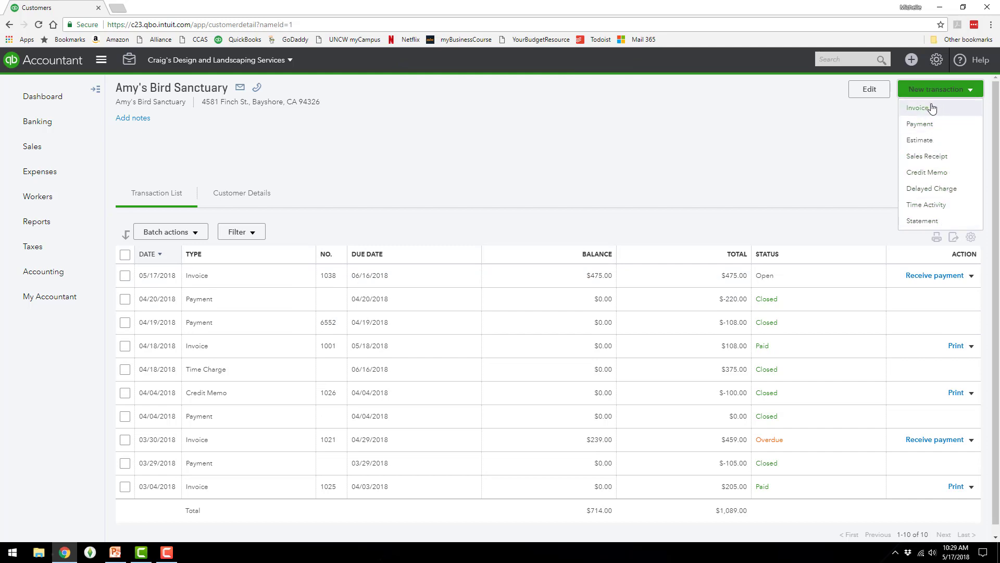
{"action": "left_click", "coordinate": [910, 61]}
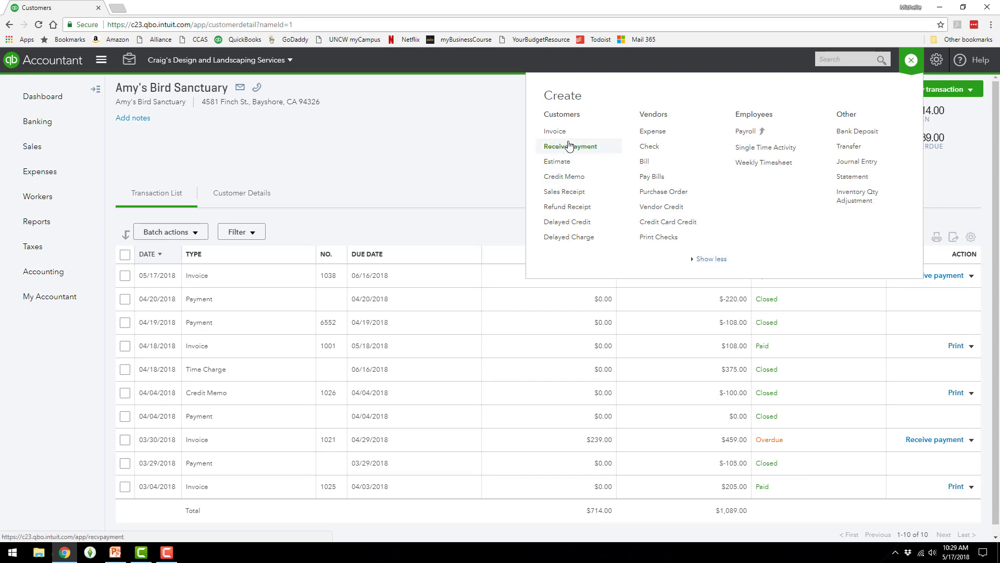
{"action": "left_click", "coordinate": [478, 163]}
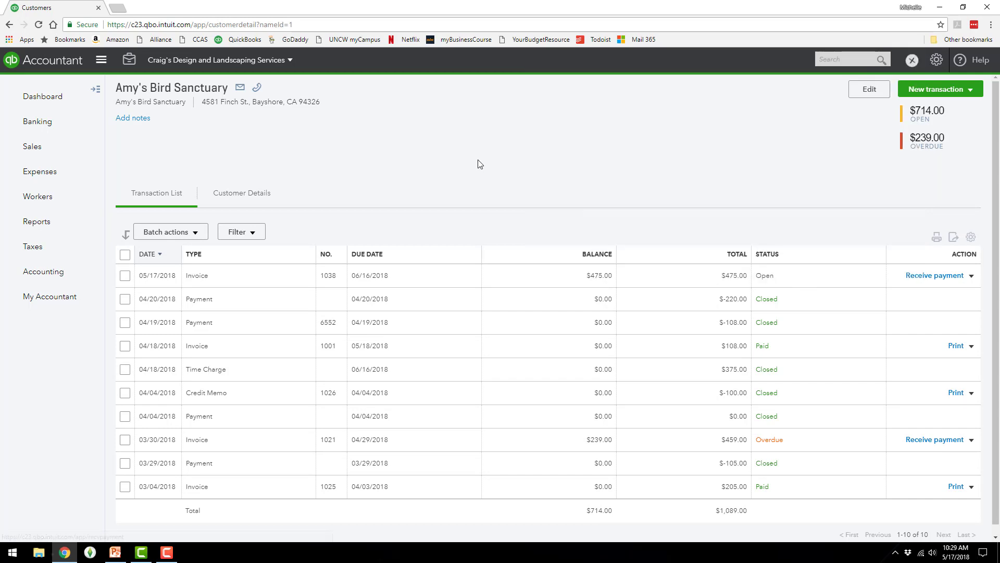
{"action": "left_click", "coordinate": [943, 278]}
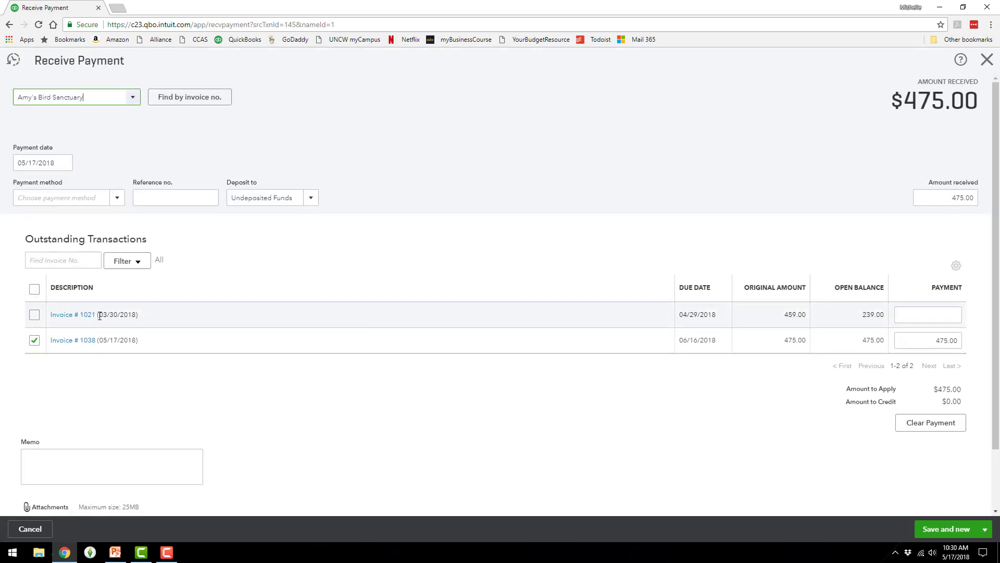
Apply the payment to invoice 1021 as well, totalling $714.00, and save and close
{"action": "left_click", "coordinate": [35, 315]}
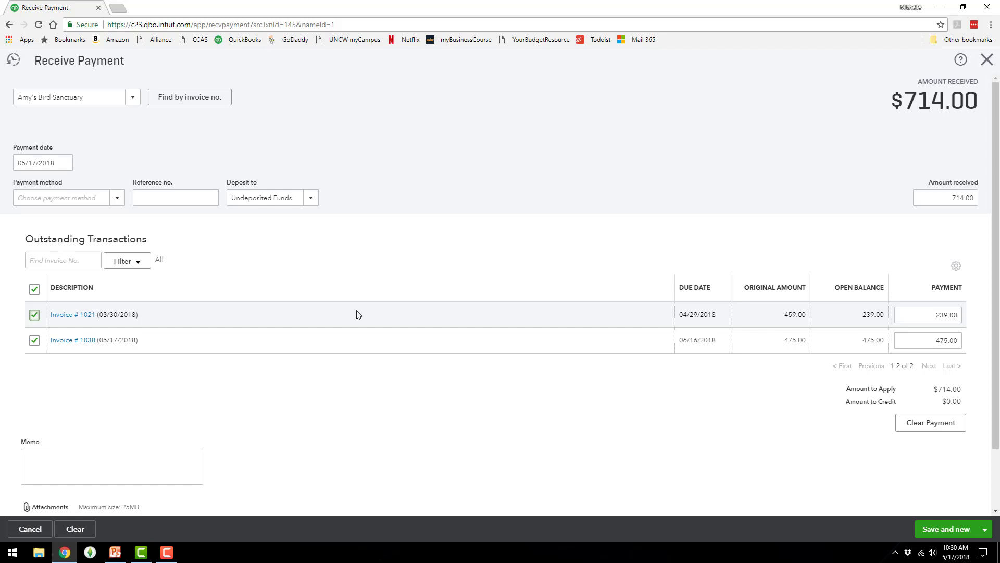
{"action": "left_click", "coordinate": [113, 203]}
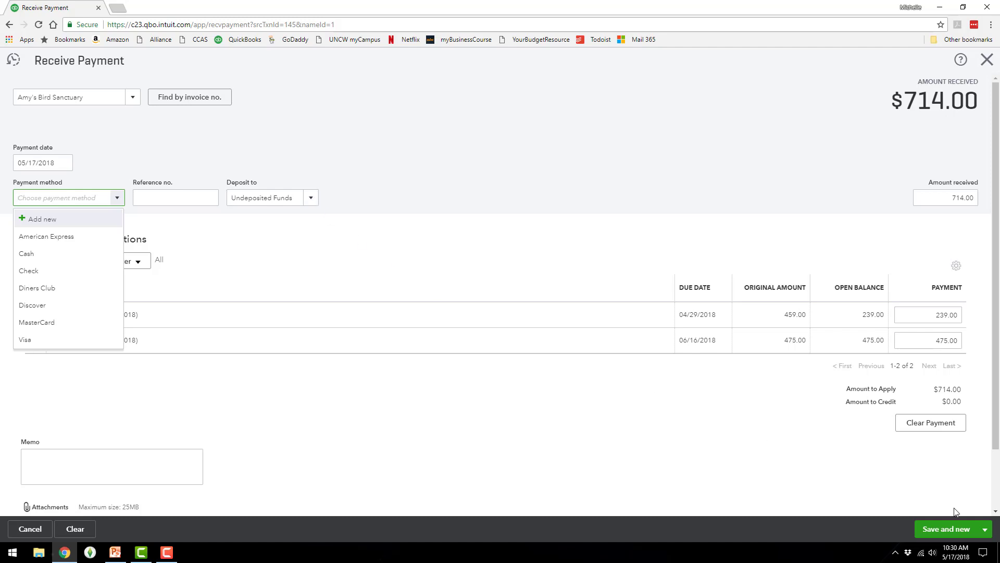
{"action": "left_click", "coordinate": [896, 506]}
{"action": "left_click", "coordinate": [985, 529]}
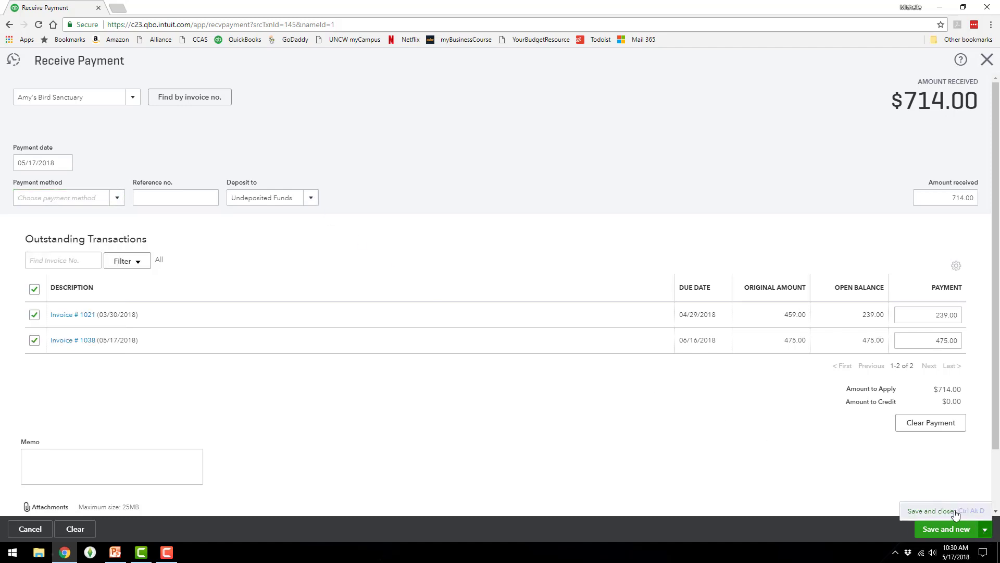
{"action": "left_click", "coordinate": [930, 511]}
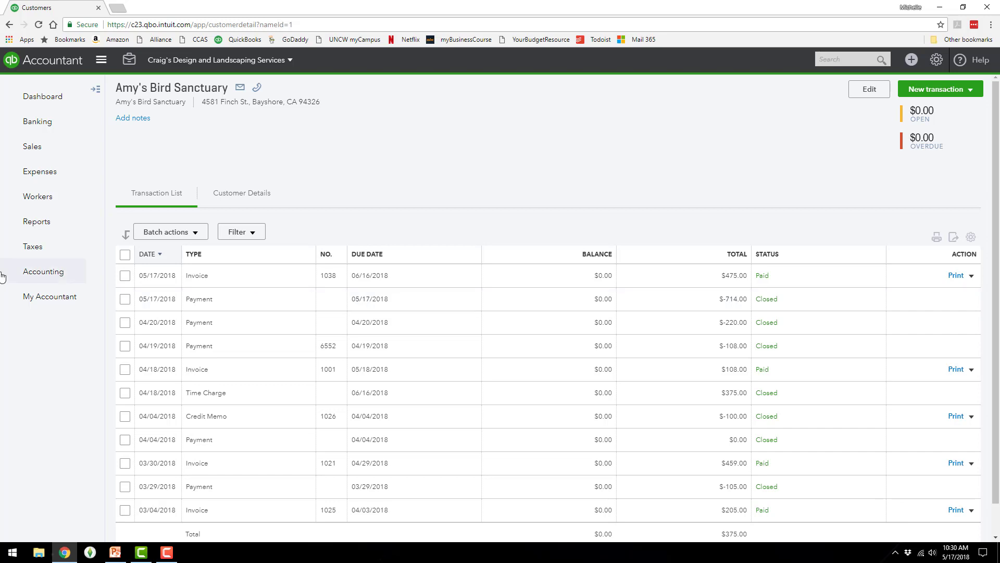
Open the Checking register from the Chart of Accounts and dismiss the introduction tour
{"action": "left_click", "coordinate": [60, 270]}
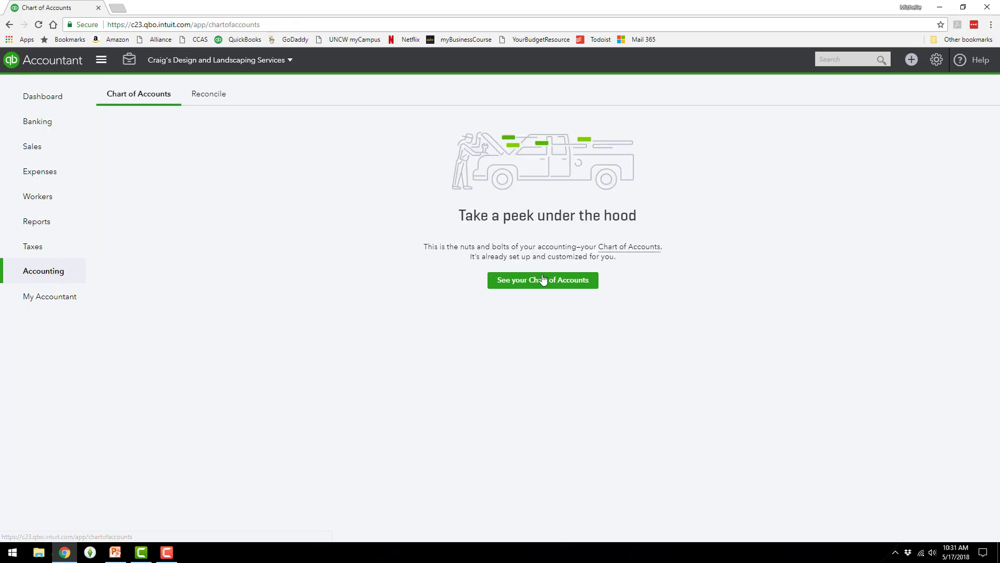
{"action": "left_click", "coordinate": [532, 284]}
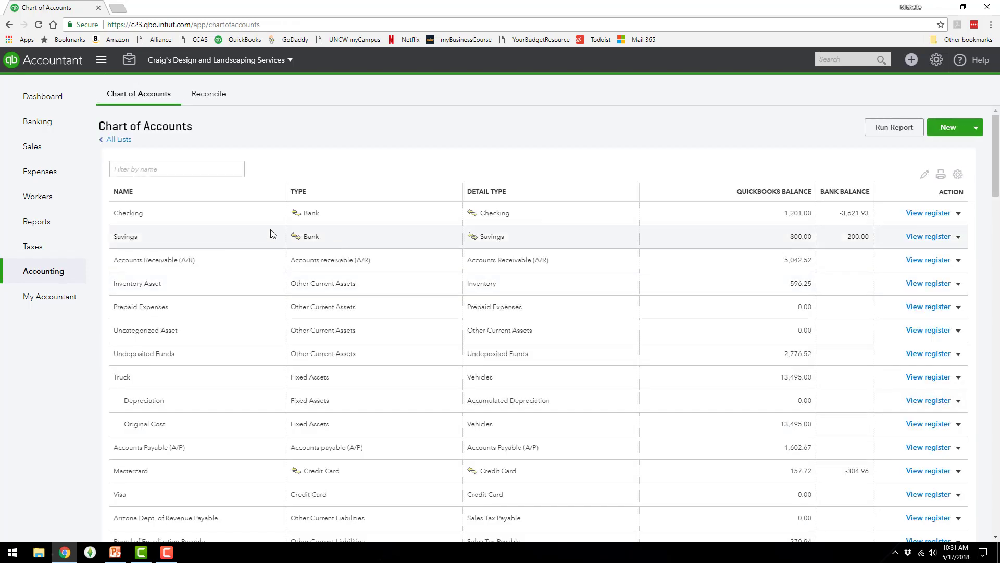
{"action": "left_click", "coordinate": [939, 217]}
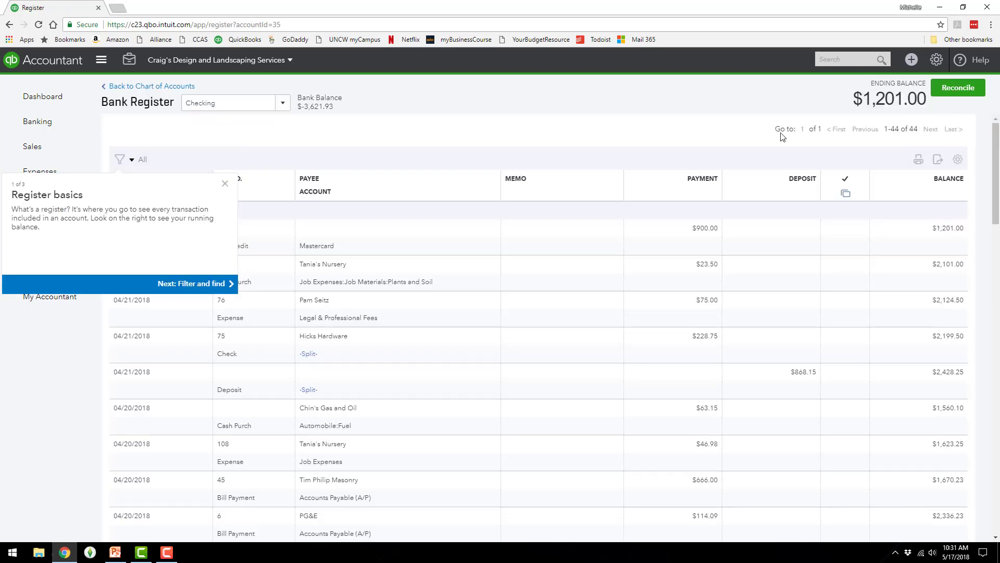
{"action": "left_click", "coordinate": [224, 183]}
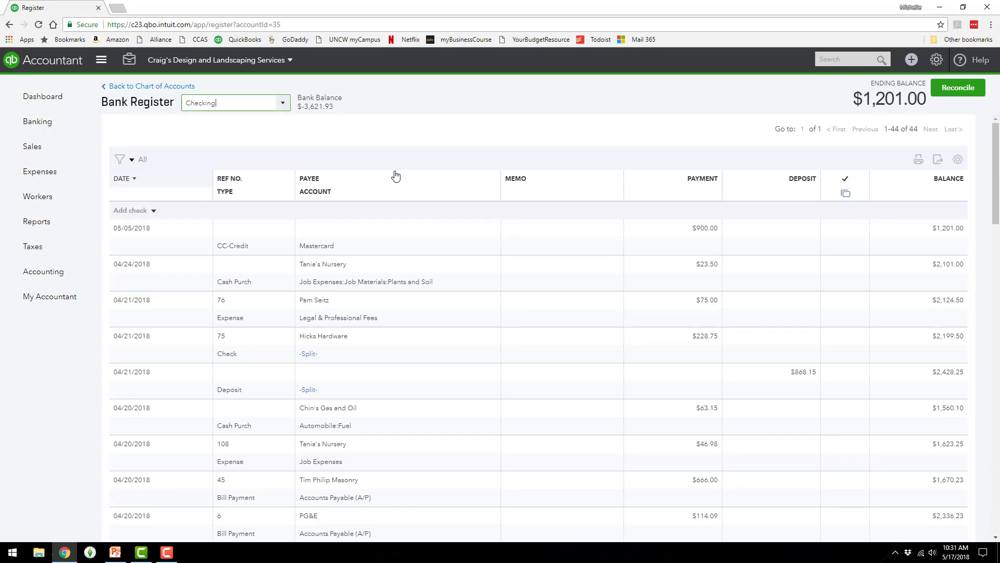
Deposit the Amy's Bird Sanctuary, Cool Cars and Freeman Sporting Goods payments to Checking, $2,776.52
{"action": "left_click", "coordinate": [911, 62]}
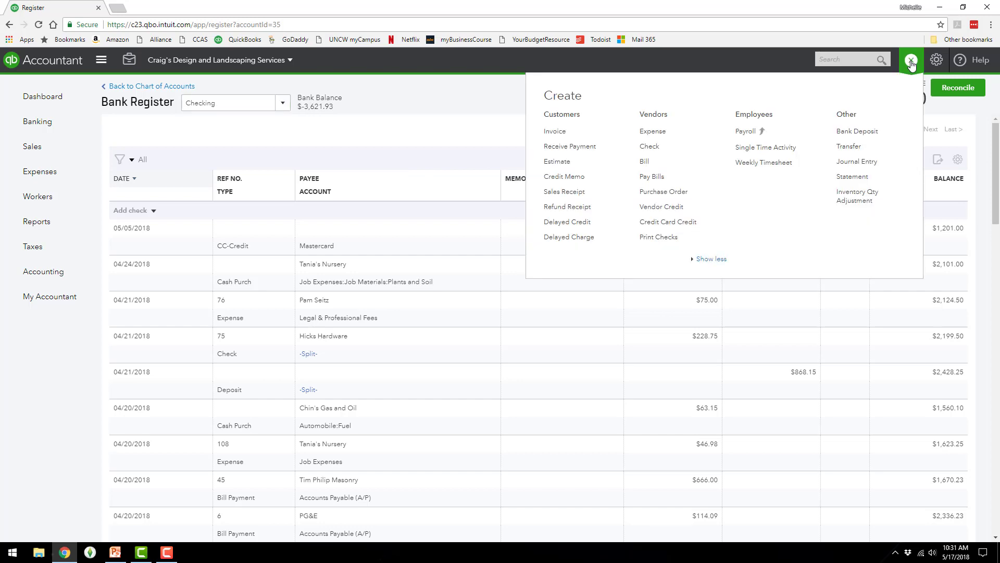
{"action": "left_click", "coordinate": [856, 132]}
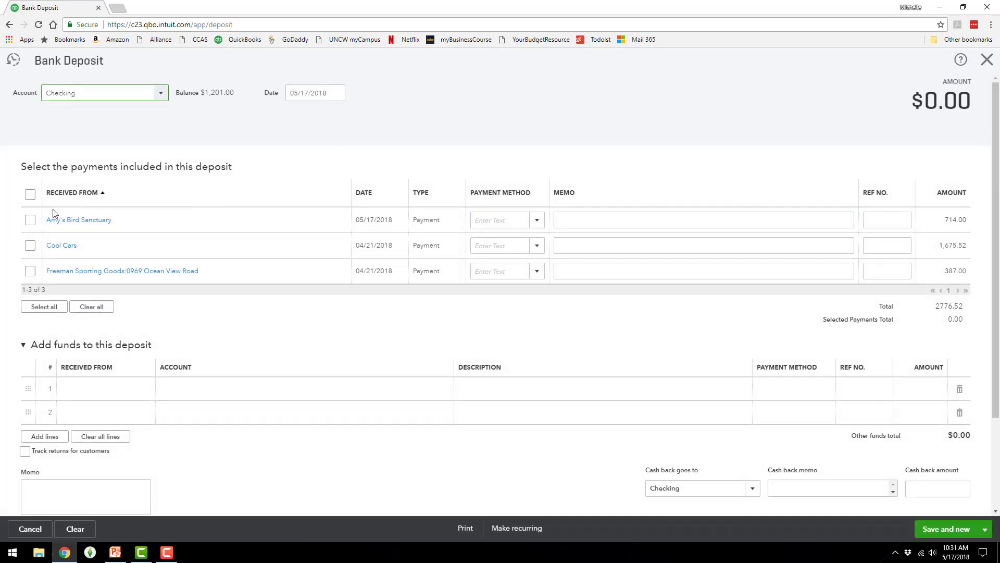
{"action": "left_click", "coordinate": [29, 220]}
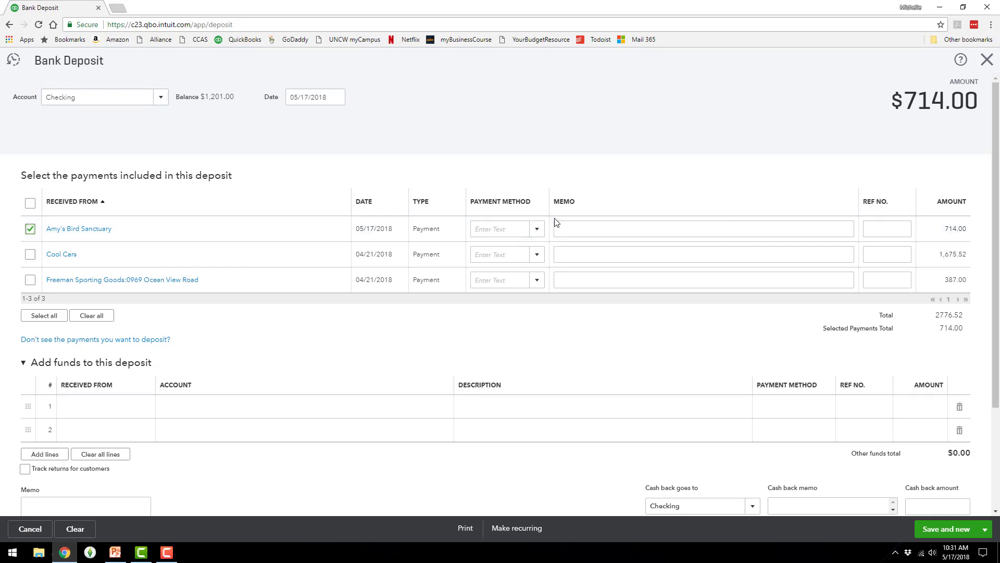
{"action": "left_click", "coordinate": [565, 229]}
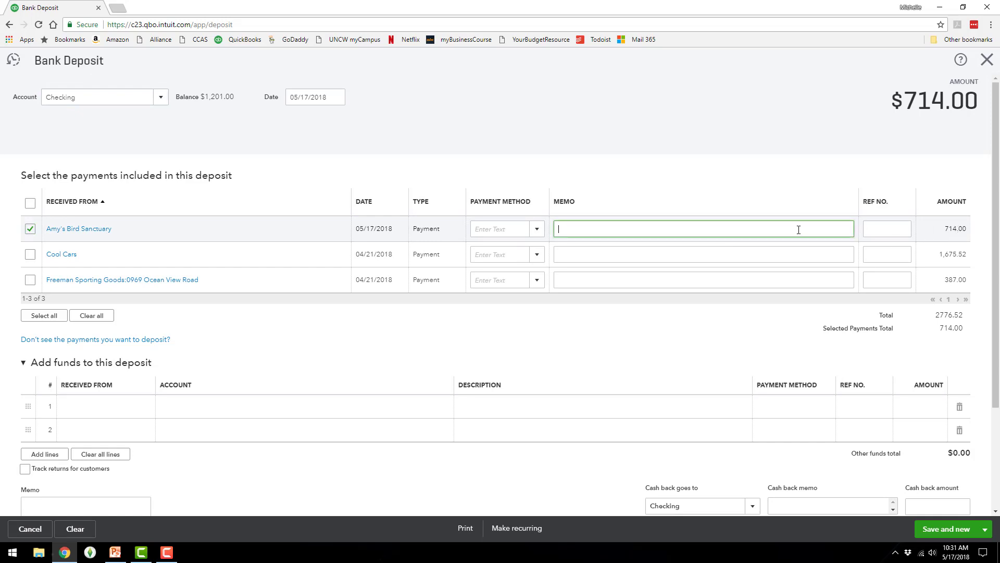
{"action": "left_click", "coordinate": [894, 228]}
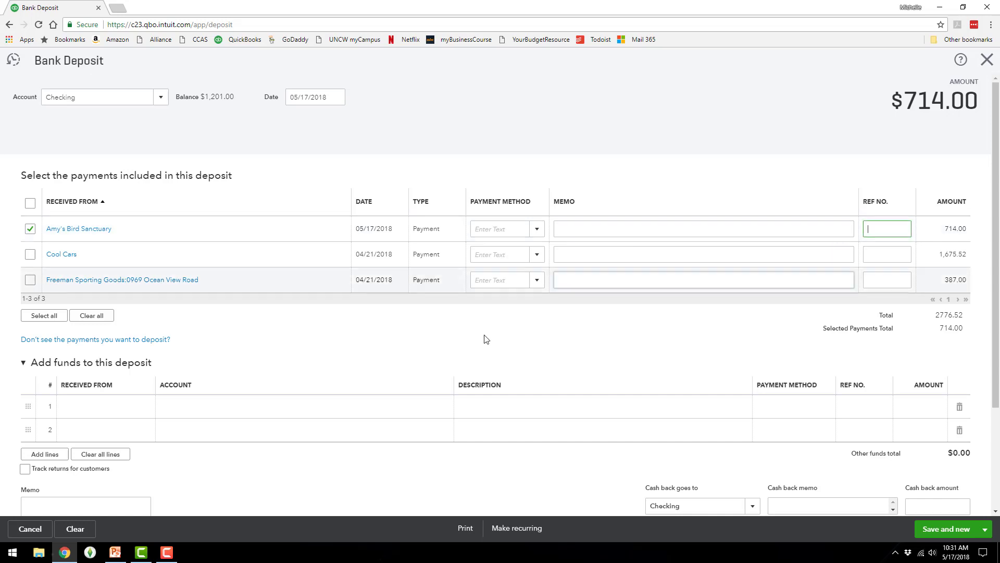
{"action": "left_click", "coordinate": [29, 255]}
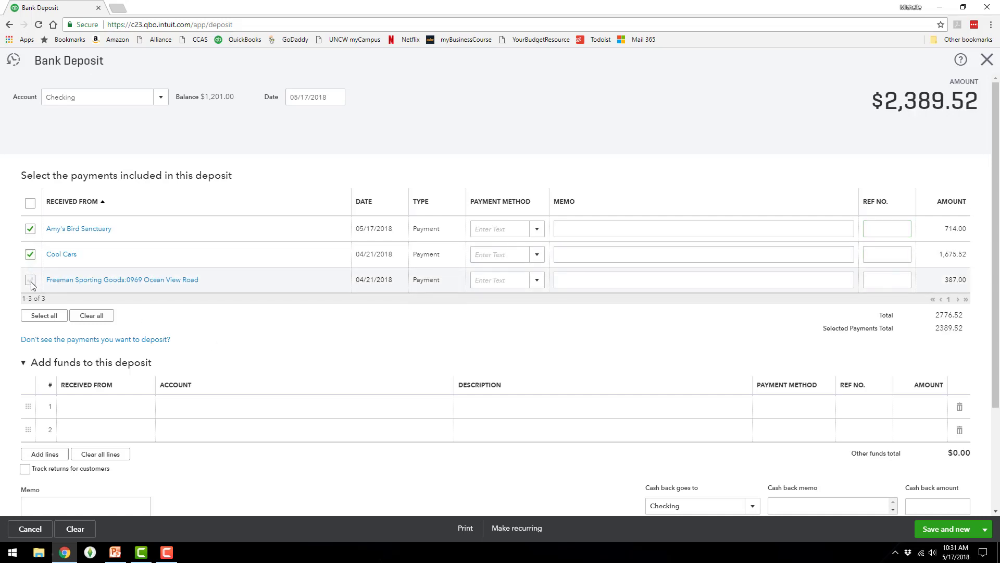
{"action": "left_click", "coordinate": [30, 281]}
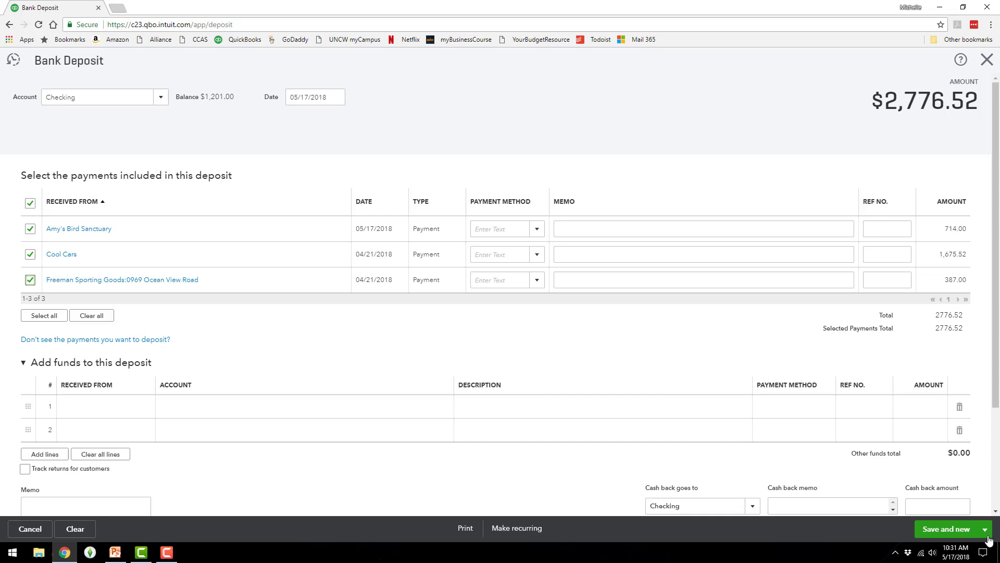
{"action": "left_click", "coordinate": [986, 529]}
{"action": "left_click", "coordinate": [948, 514]}
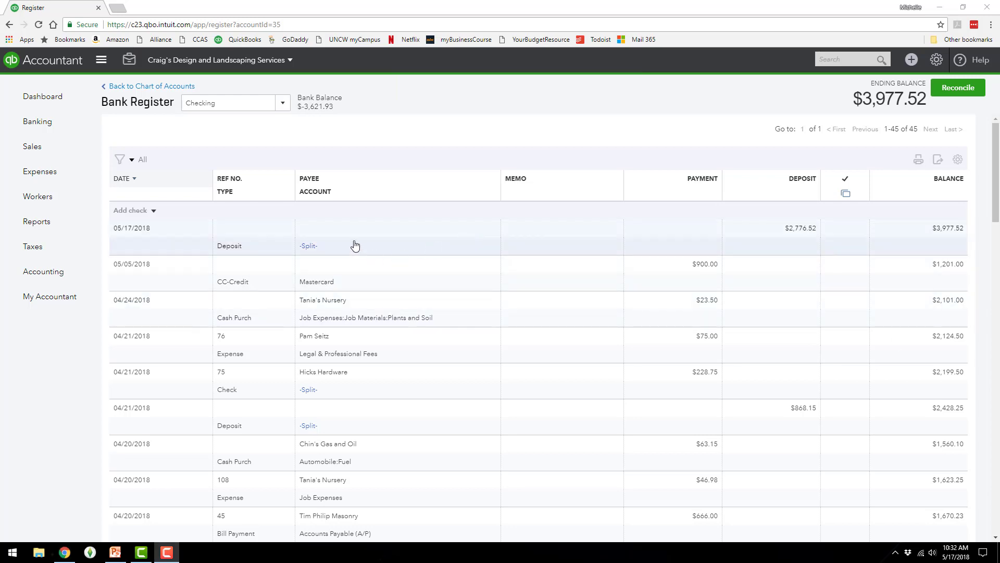
Open the 05/17/2018 $2,776.52 deposit from the register to confirm its three payments, then close it
{"action": "mouse_move", "coordinate": [355, 244]}
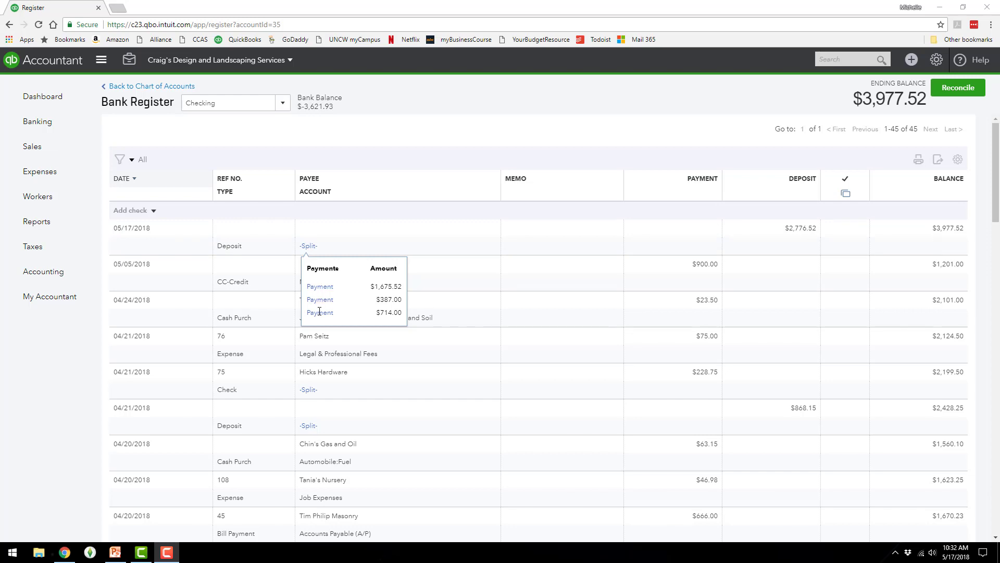
{"action": "left_click", "coordinate": [583, 237]}
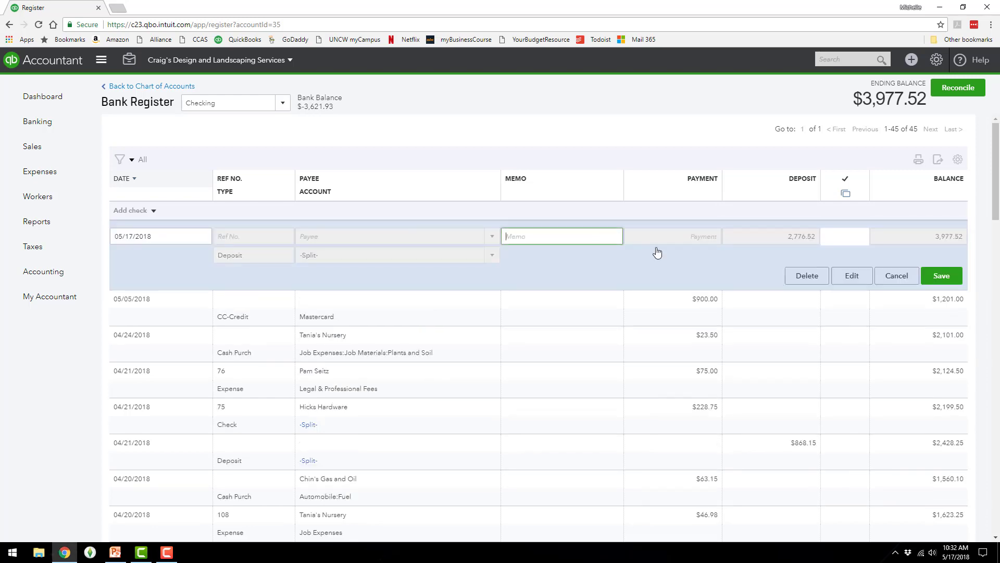
{"action": "left_click", "coordinate": [857, 280]}
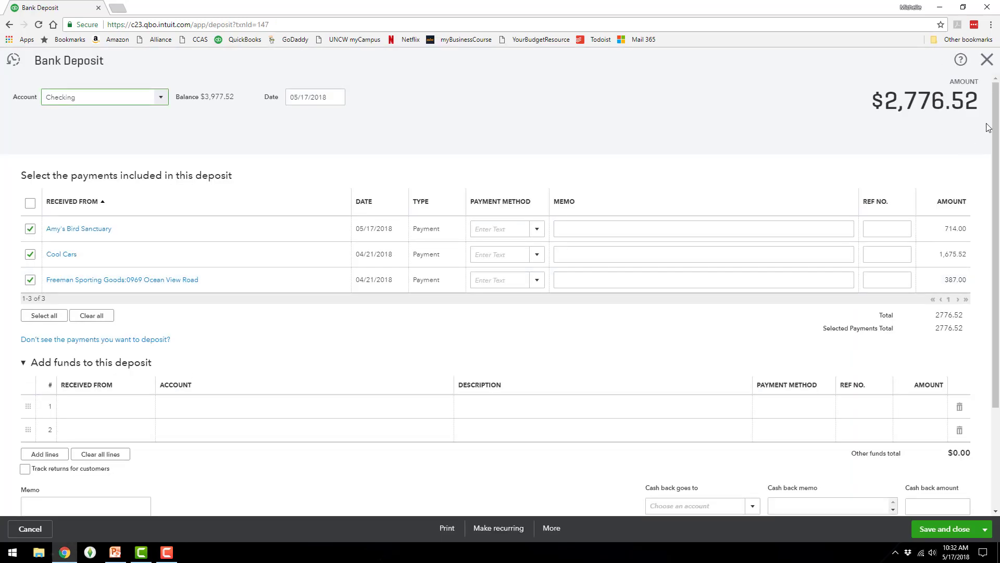
{"action": "left_click", "coordinate": [986, 60]}
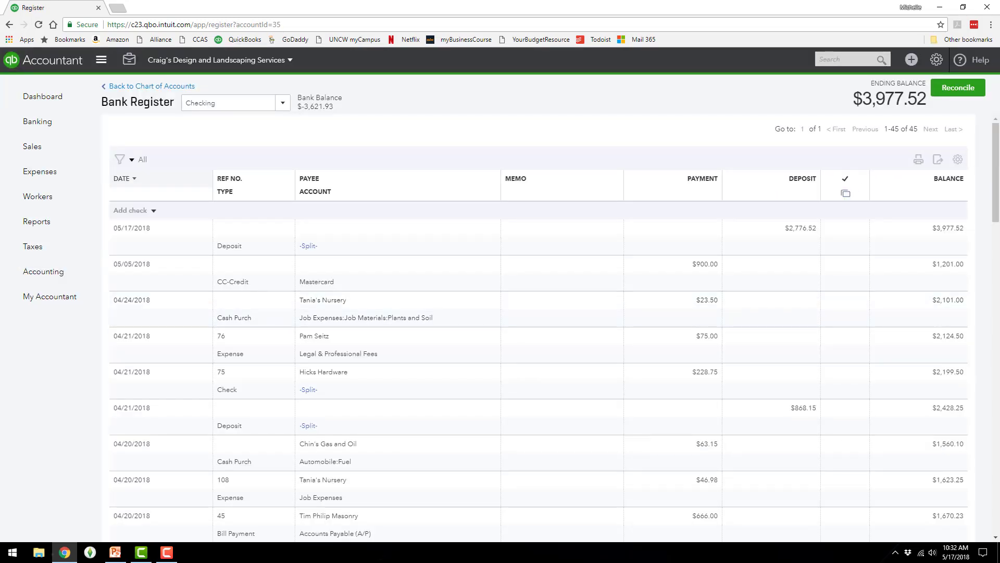
{"action": "key", "text": "F10"}
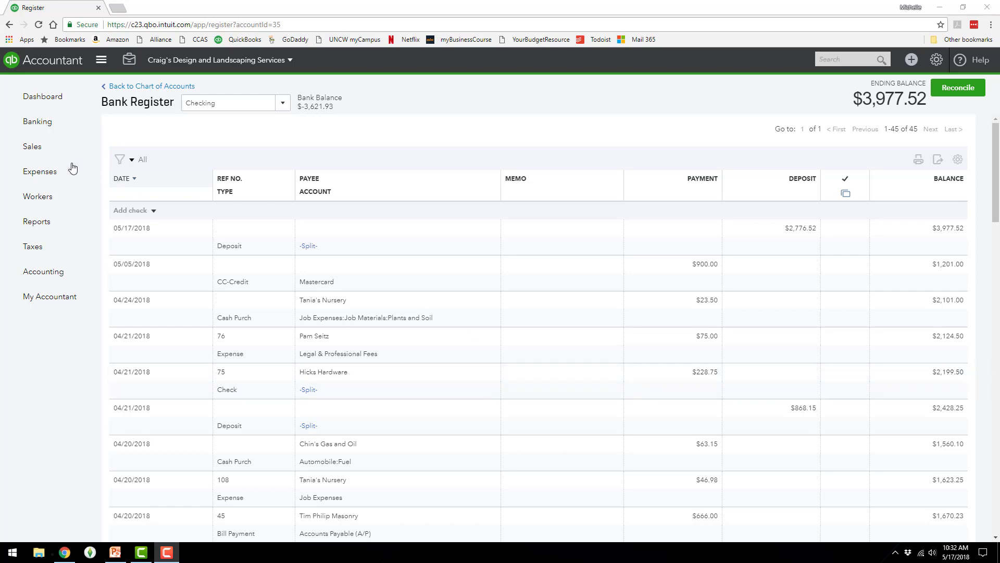
Start a new sales receipt for Amy's Bird Sanctuary from its customer page
{"action": "left_click", "coordinate": [36, 148]}
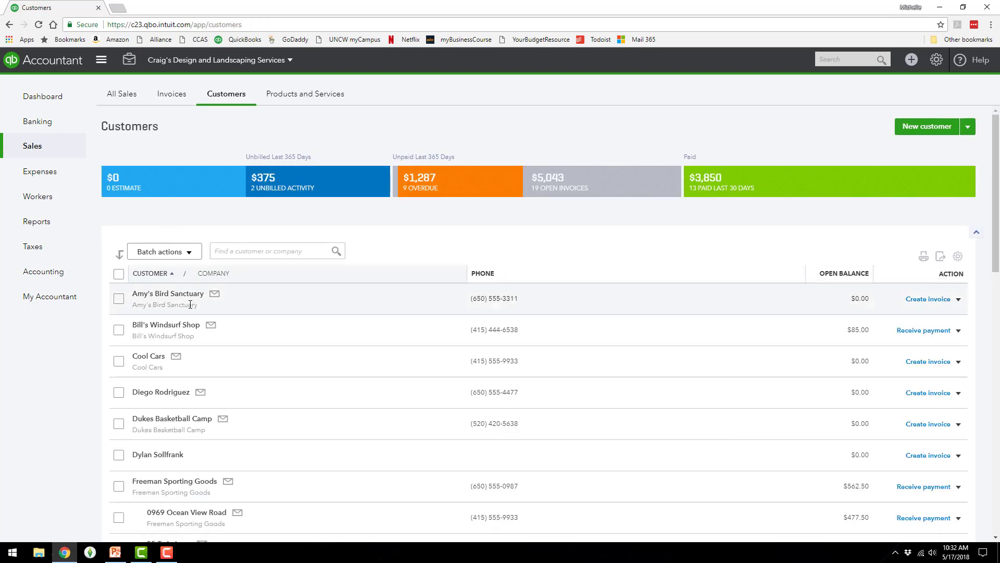
{"action": "left_click", "coordinate": [181, 299]}
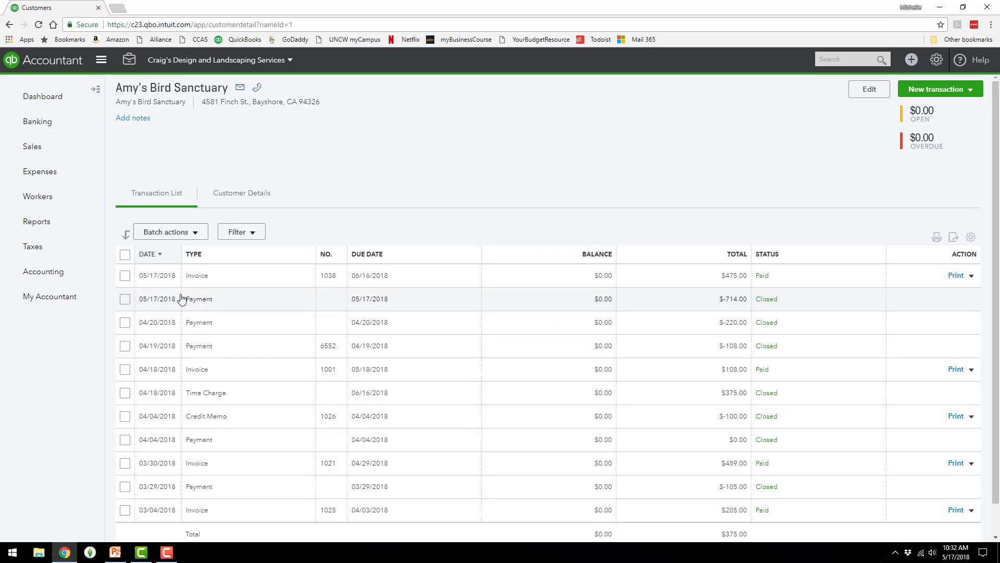
{"action": "left_click", "coordinate": [917, 90]}
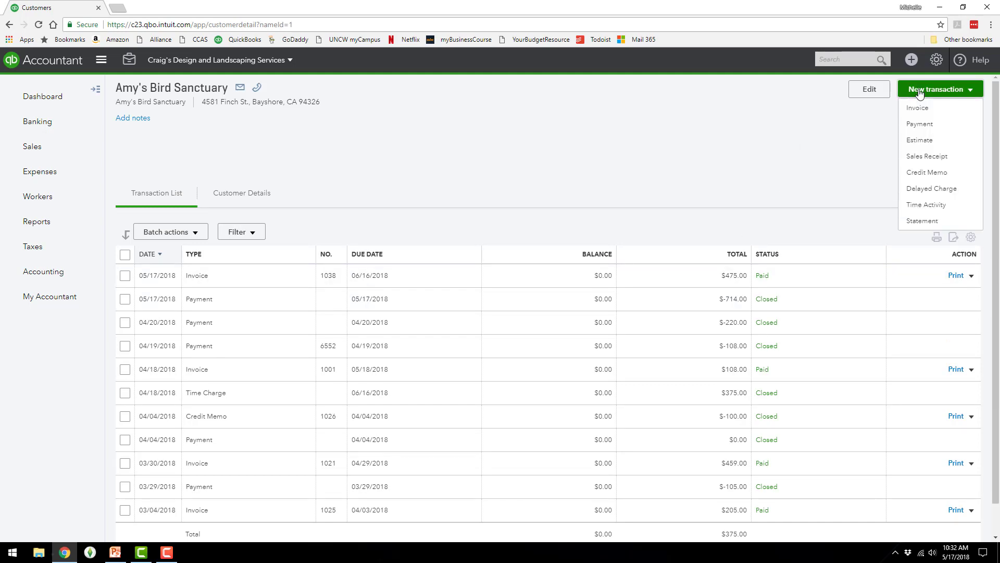
{"action": "left_click", "coordinate": [929, 158]}
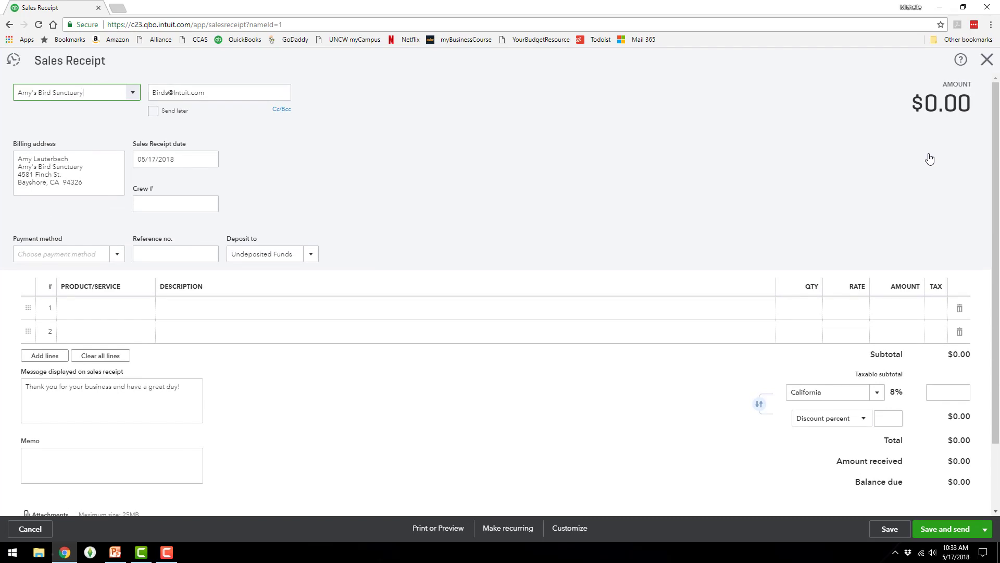
Add a Landscaping:Gardening line to the receipt with amount 100
{"action": "left_click", "coordinate": [106, 314]}
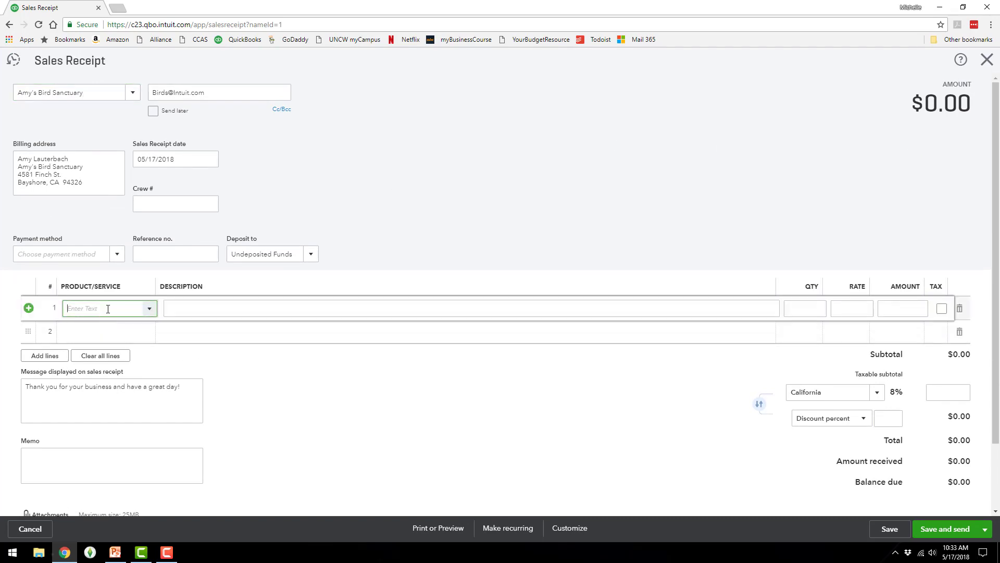
{"action": "left_click", "coordinate": [149, 311]}
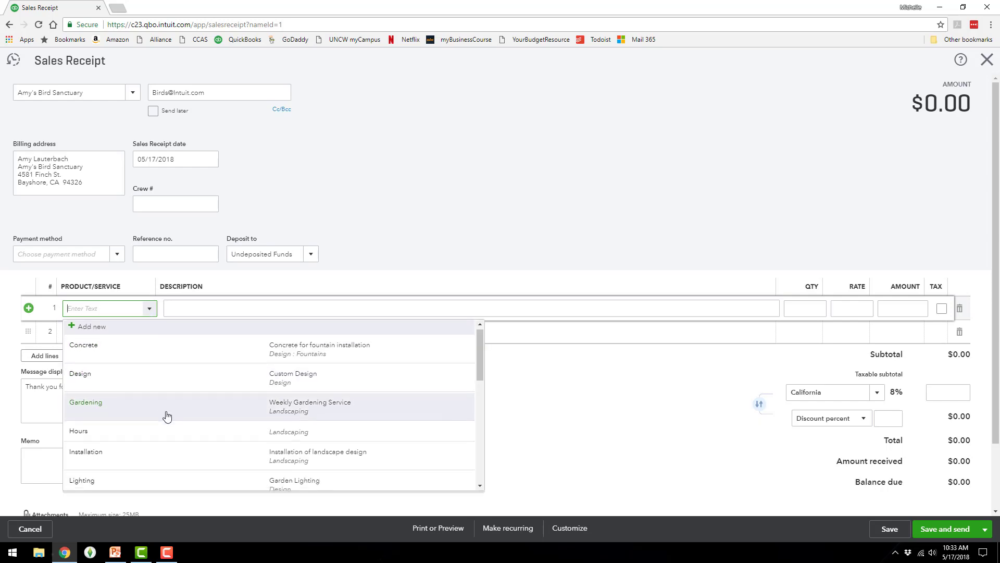
{"action": "scroll", "coordinate": [163, 415], "scroll_direction": "down", "scroll_amount": 1}
{"action": "scroll", "coordinate": [165, 416], "scroll_direction": "up", "scroll_amount": 1}
{"action": "scroll", "coordinate": [167, 417], "scroll_direction": "down", "scroll_amount": 1}
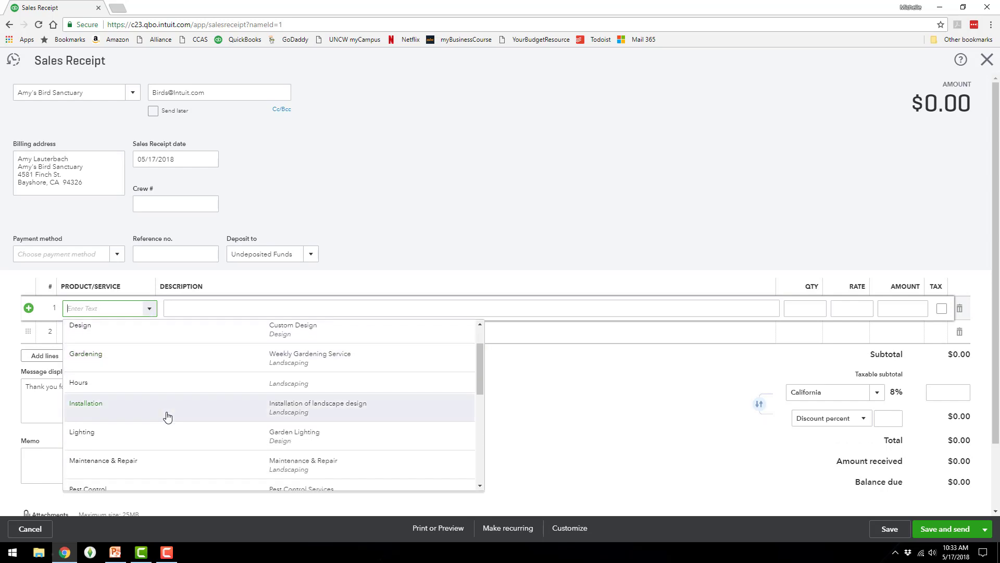
{"action": "scroll", "coordinate": [168, 416], "scroll_direction": "down", "scroll_amount": 1}
{"action": "scroll", "coordinate": [167, 417], "scroll_direction": "down", "scroll_amount": 5}
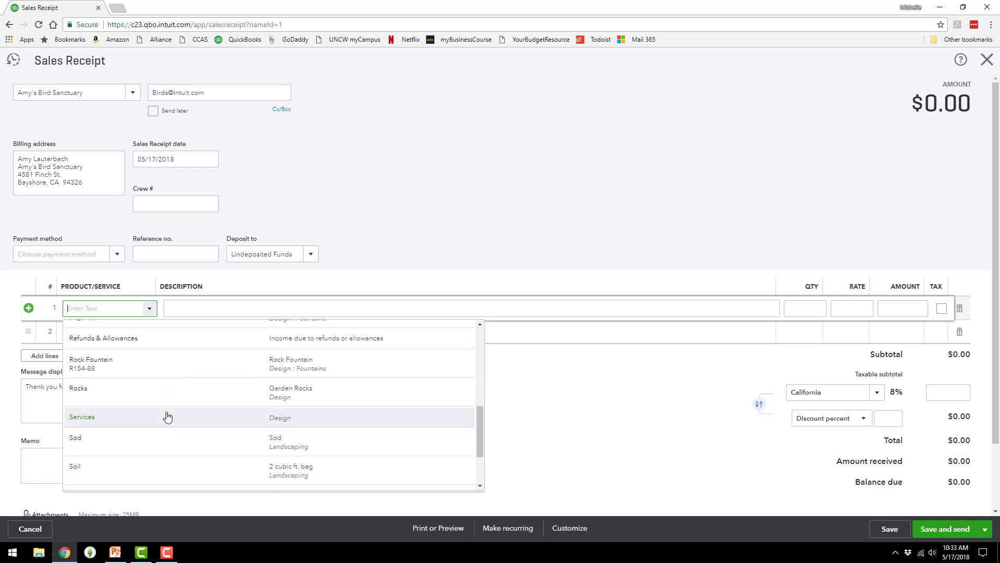
{"action": "scroll", "coordinate": [167, 417], "scroll_direction": "up", "scroll_amount": 8}
{"action": "left_click", "coordinate": [168, 417]}
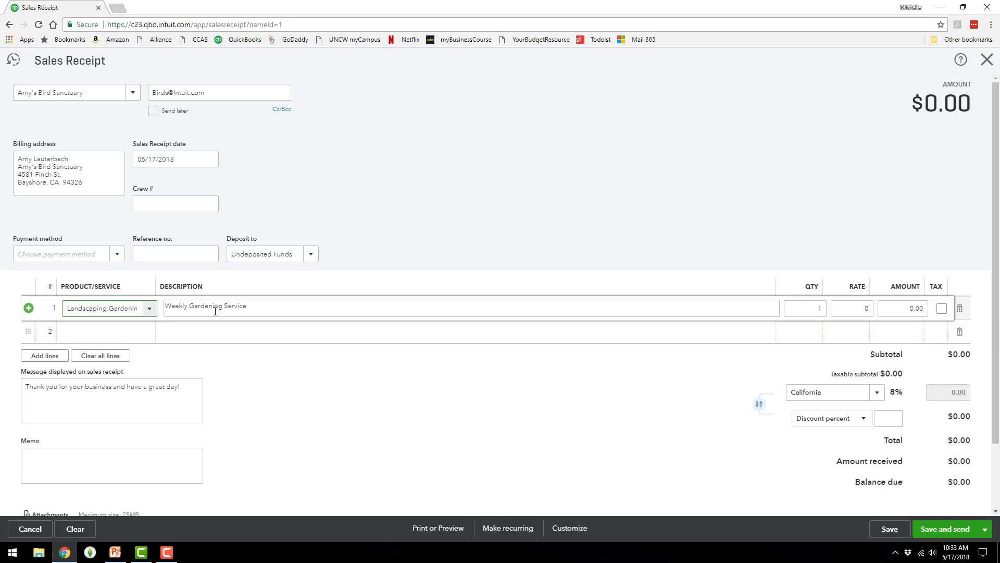
{"action": "left_click", "coordinate": [892, 309]}
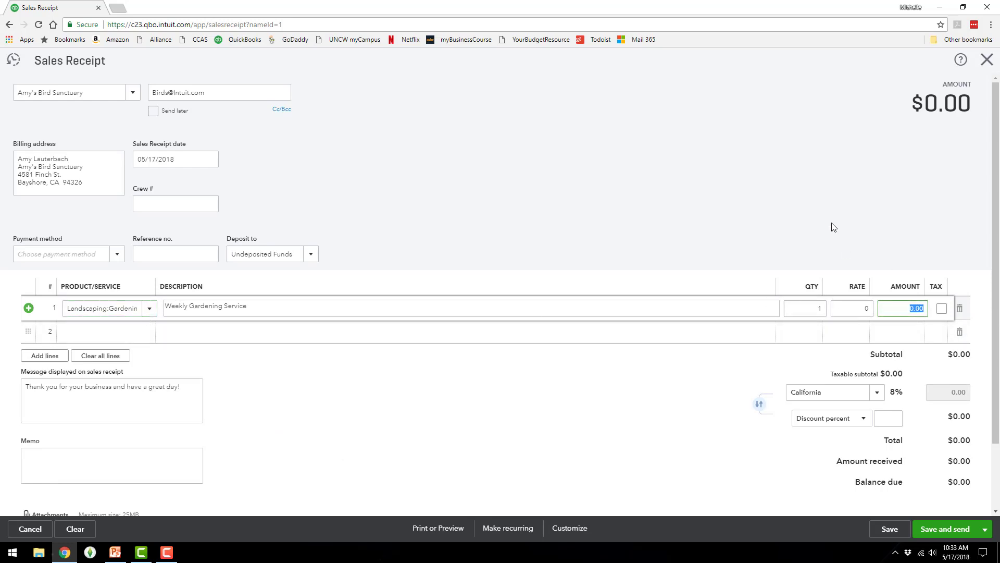
{"action": "type", "text": "100"}
Keep Undeposited Funds as deposit account, leave payment method unset, and mark the receipt Send later
{"action": "left_click", "coordinate": [313, 254]}
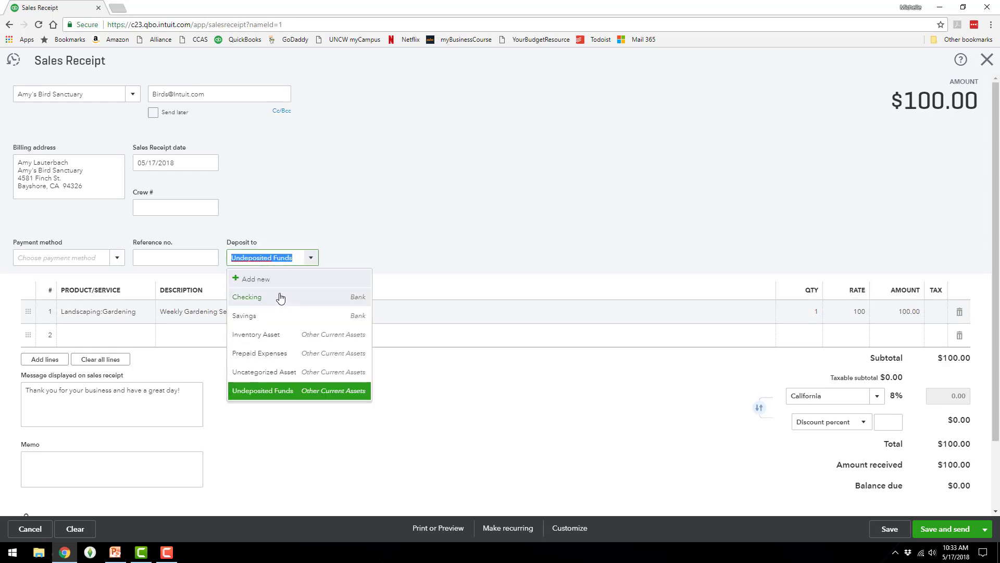
{"action": "left_click", "coordinate": [310, 257]}
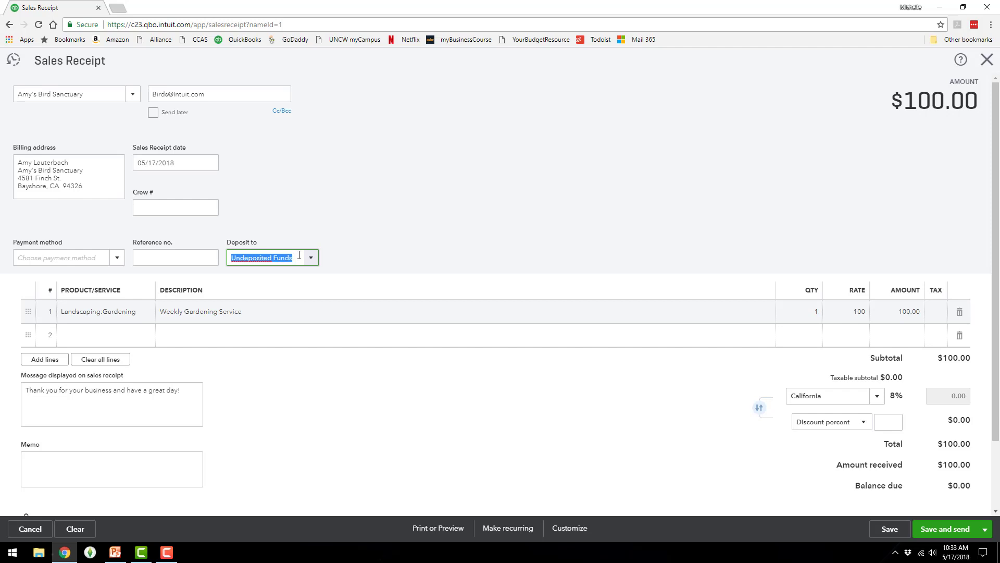
{"action": "left_click", "coordinate": [117, 259]}
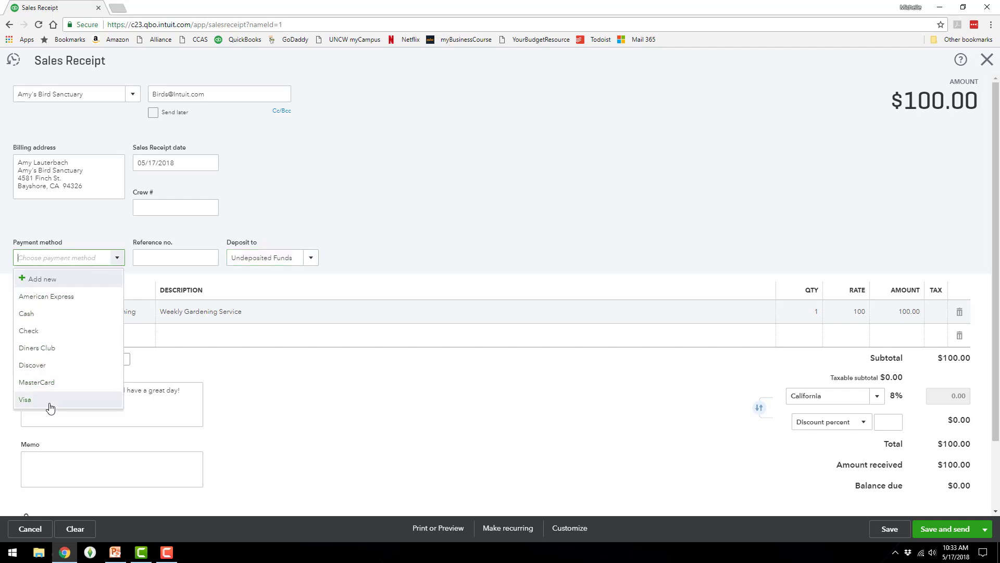
{"action": "left_click", "coordinate": [185, 257]}
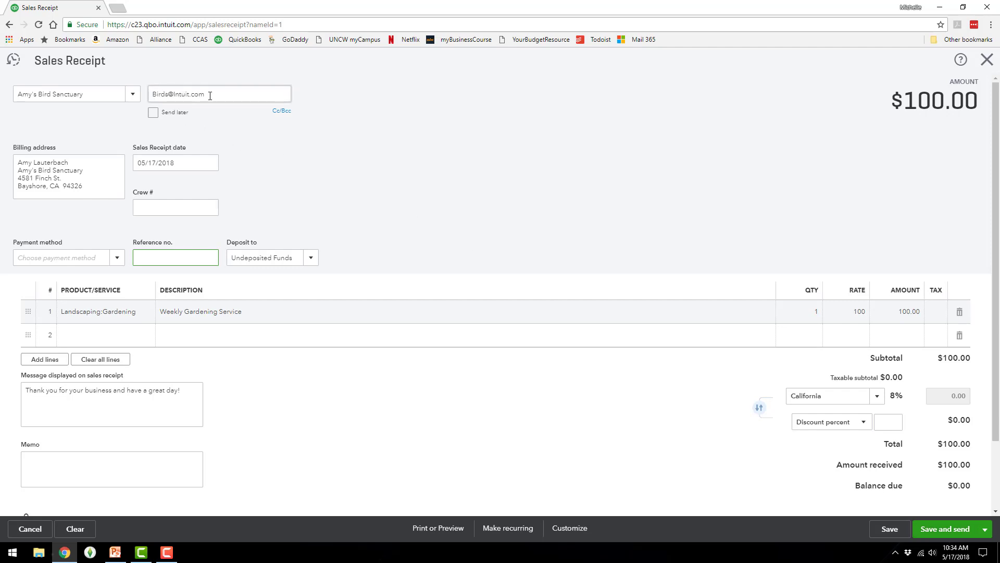
{"action": "left_click", "coordinate": [152, 113]}
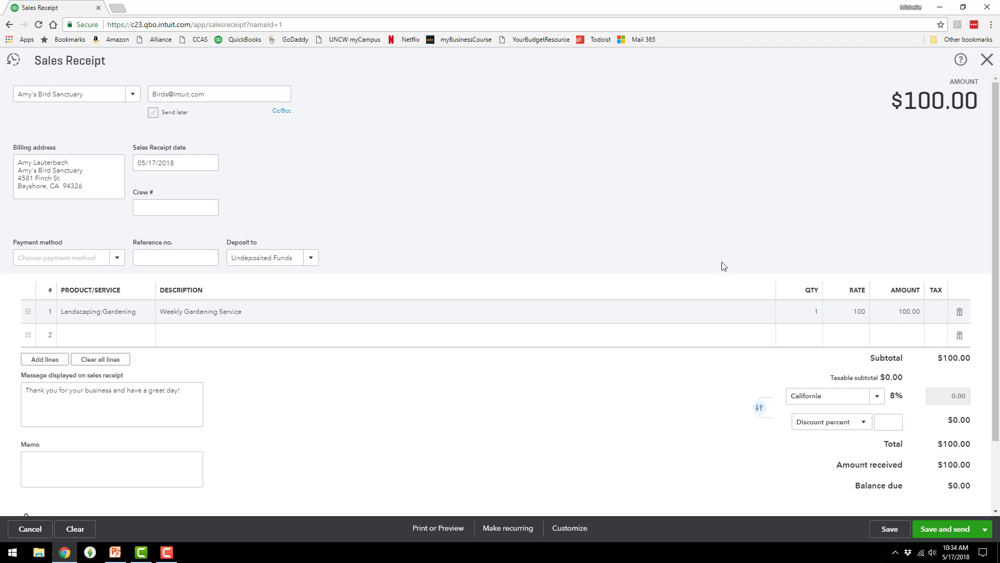
{"action": "left_click", "coordinate": [982, 530]}
Save and close Sales Receipt 1039, then review it marked Paid in the customer's transactions
{"action": "left_click", "coordinate": [931, 512]}
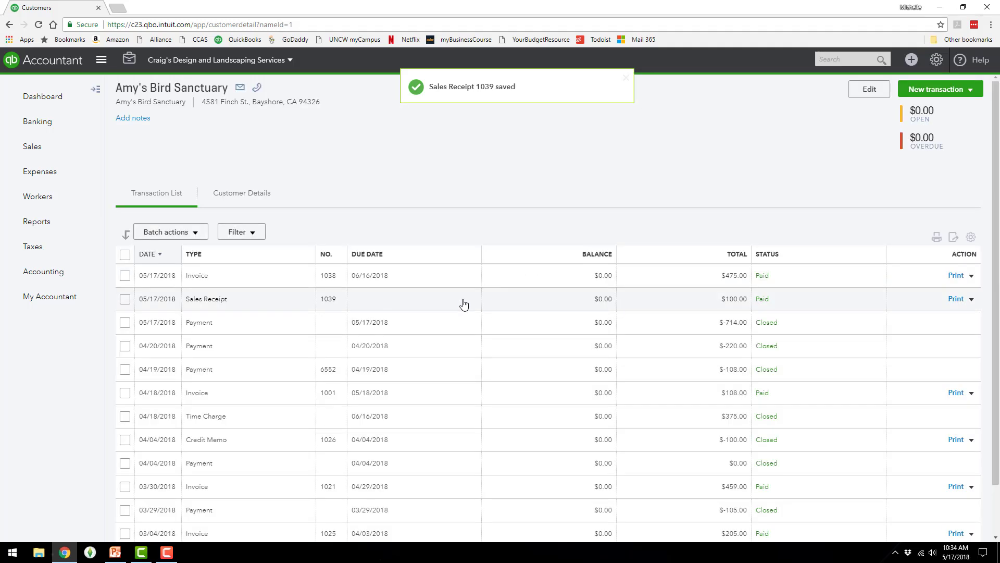
{"action": "scroll", "coordinate": [239, 294], "scroll_direction": "down", "scroll_amount": 1}
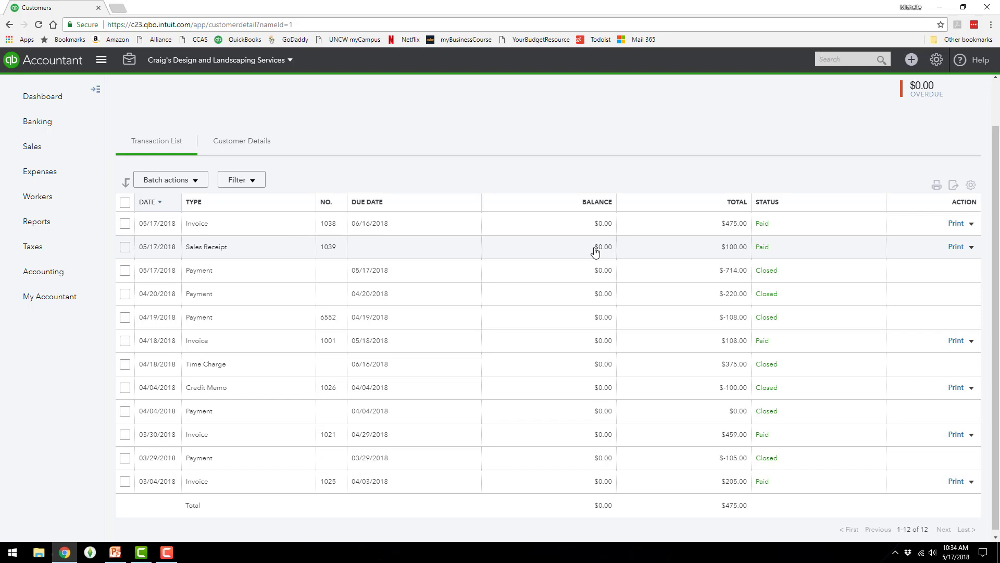
{"action": "scroll", "coordinate": [805, 254], "scroll_direction": "up", "scroll_amount": 1}
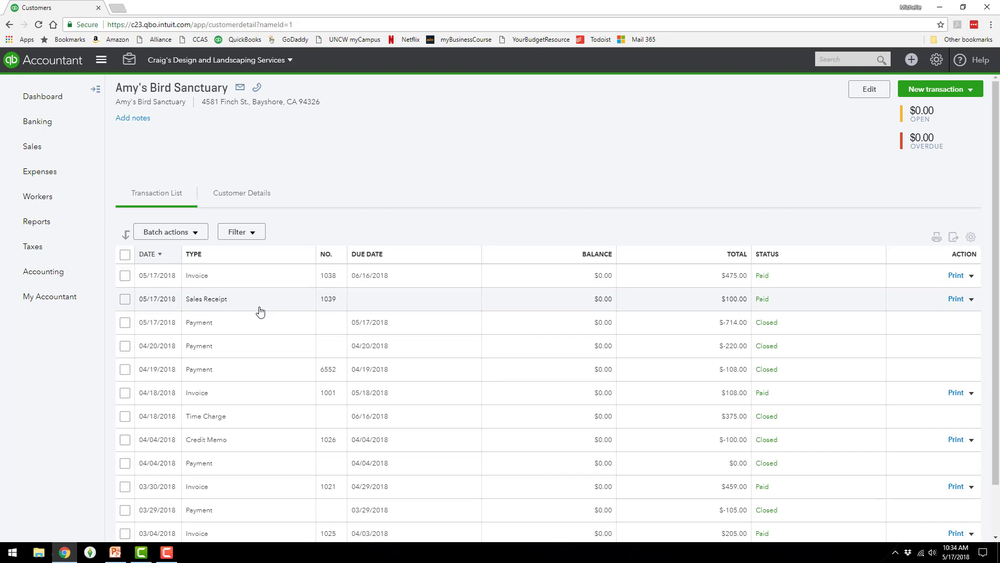
Open the Checking account register from the Chart of Accounts
{"action": "left_click", "coordinate": [26, 274]}
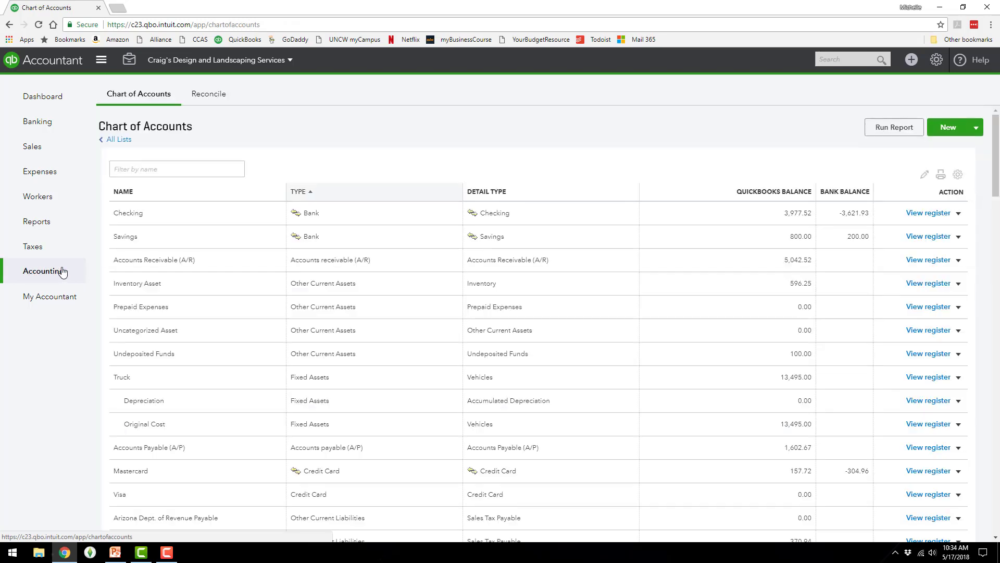
{"action": "left_click", "coordinate": [924, 213]}
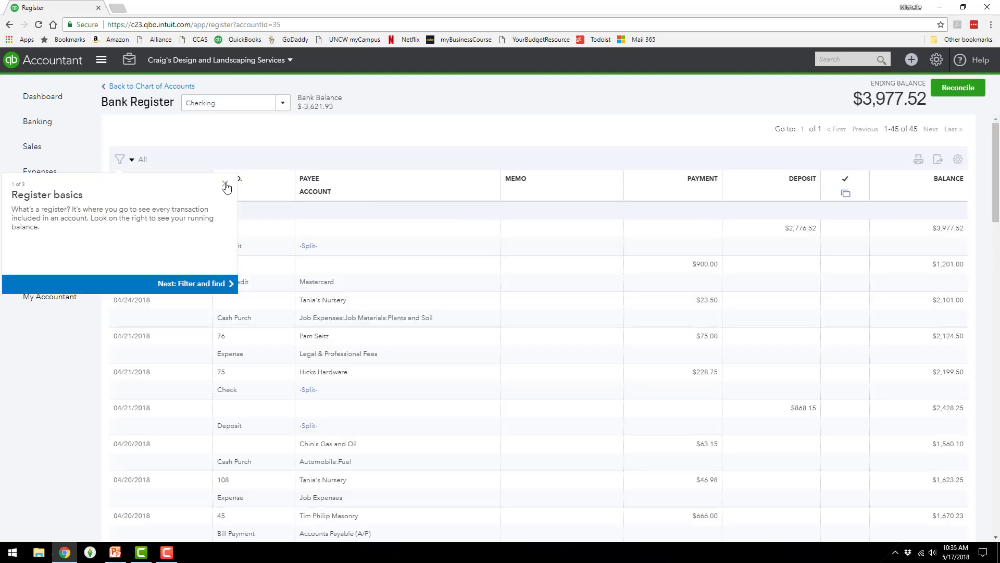
{"action": "left_click", "coordinate": [225, 185]}
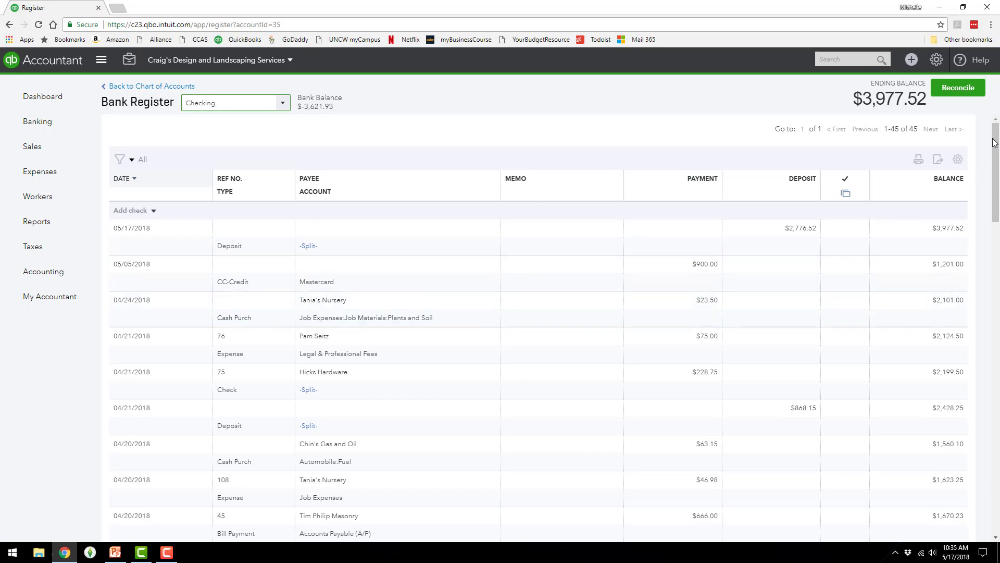
Deposit Amy's Bird Sanctuary's $100.00 sales receipt into Checking and save the deposit
{"action": "left_click", "coordinate": [911, 59]}
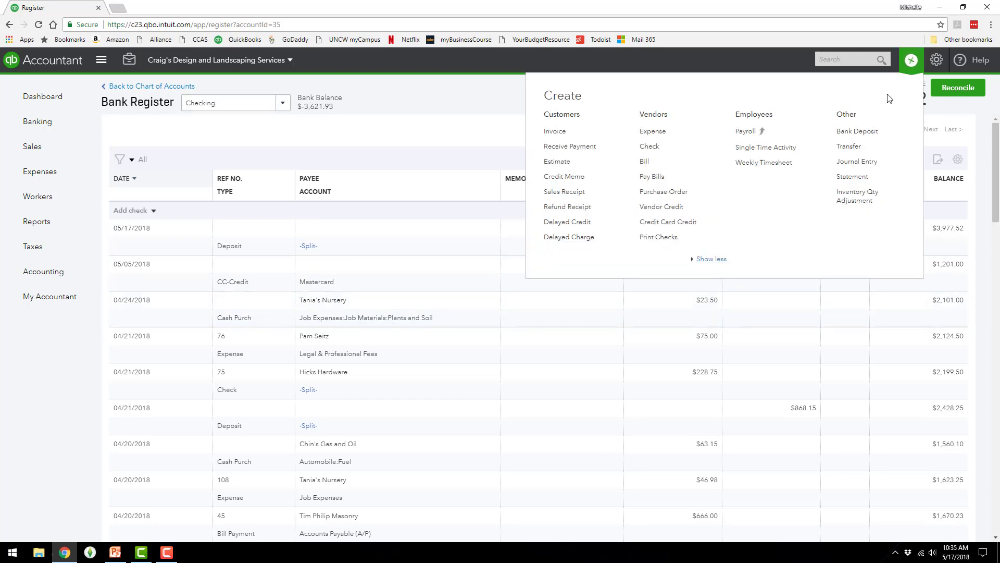
{"action": "left_click", "coordinate": [859, 132]}
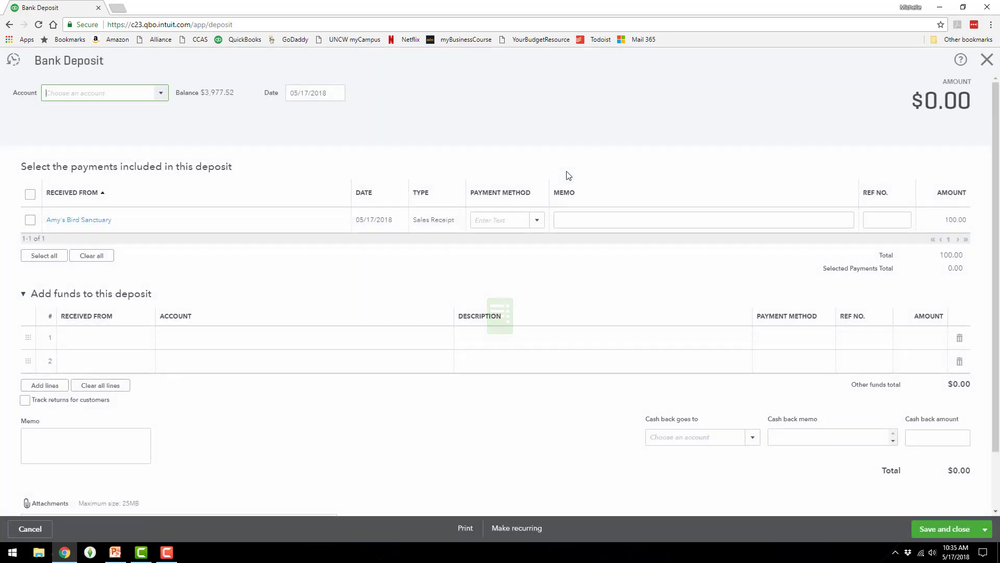
{"action": "left_click", "coordinate": [29, 221]}
{"action": "left_click", "coordinate": [163, 100]}
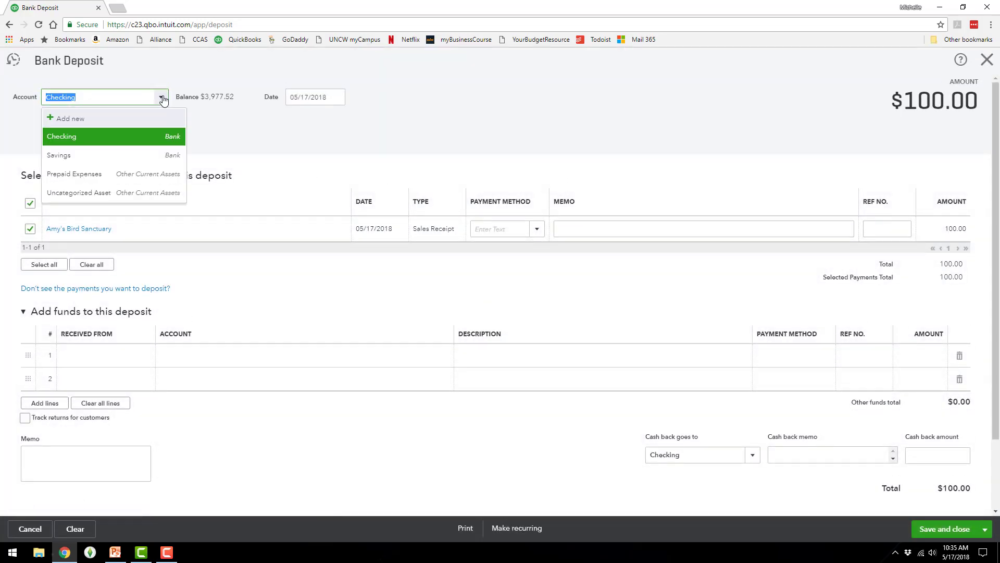
{"action": "left_click", "coordinate": [163, 99]}
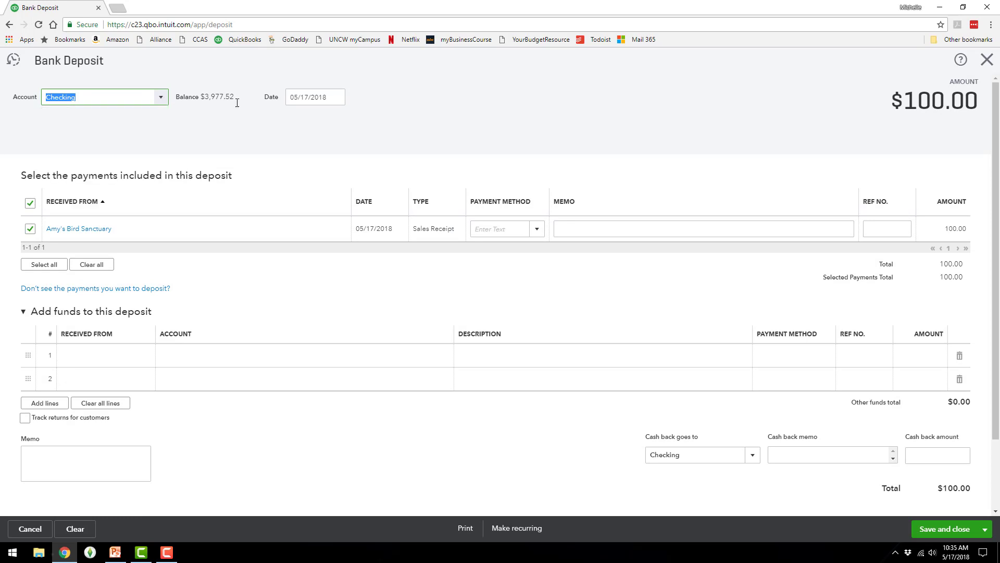
{"action": "left_click", "coordinate": [945, 532]}
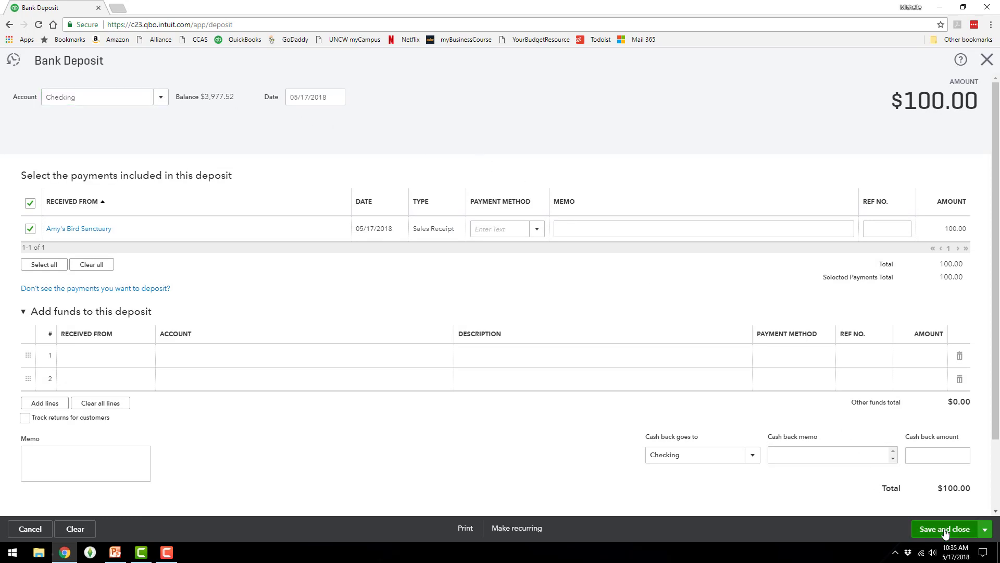
{"action": "left_click", "coordinate": [945, 530]}
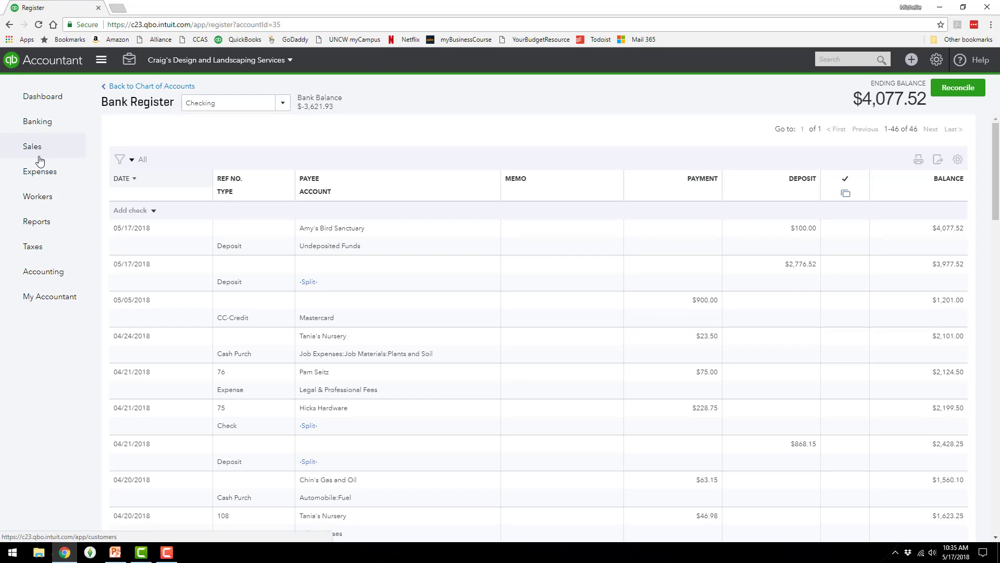
Open Amy's Bird Sanctuary from the Sales customer list
{"action": "left_click", "coordinate": [40, 157]}
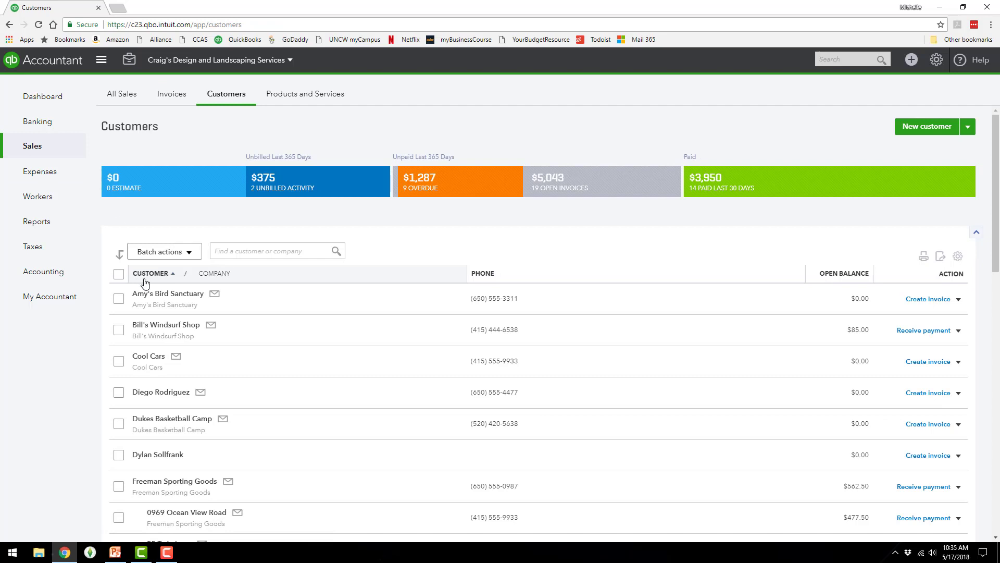
{"action": "left_click", "coordinate": [170, 295]}
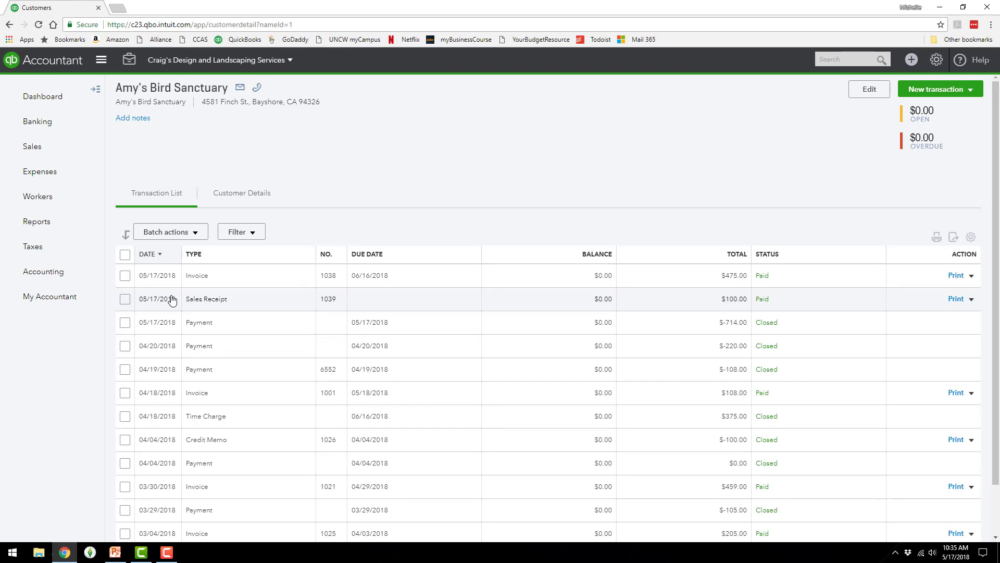
Enter a bank deposit line from Amy's Bird Sanctuary to Landscaping Services for 225
{"action": "left_click", "coordinate": [913, 62]}
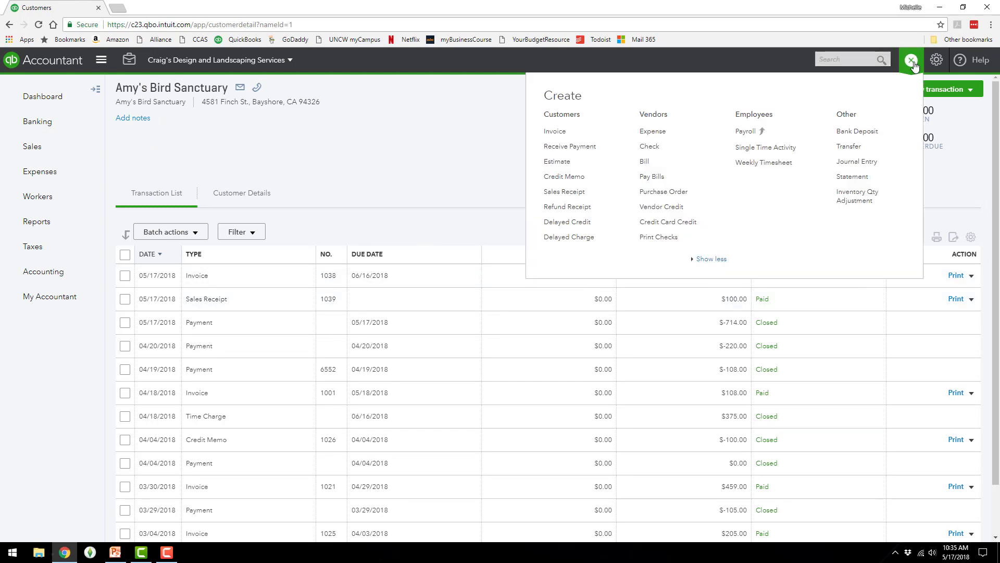
{"action": "left_click", "coordinate": [874, 131]}
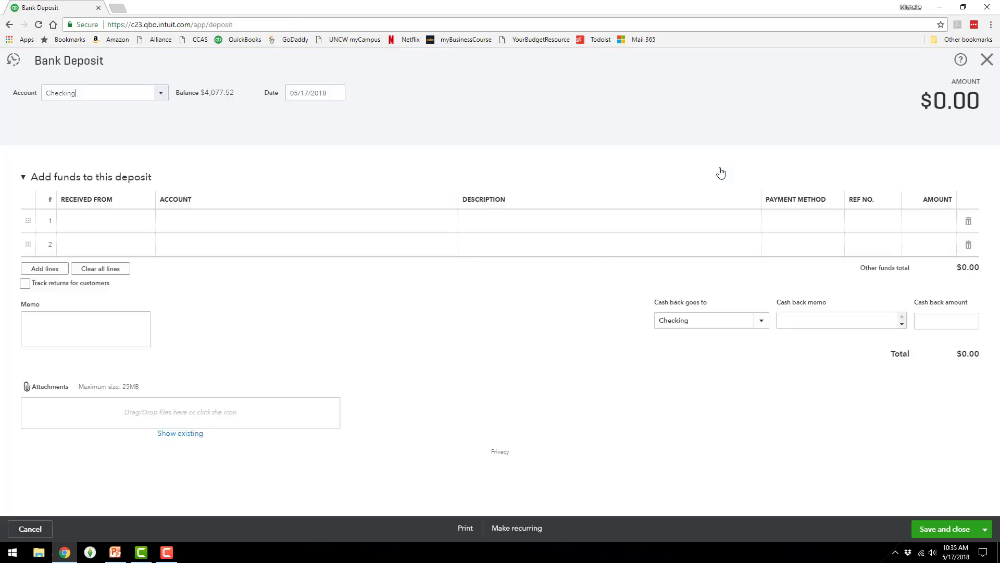
{"action": "left_click", "coordinate": [99, 236]}
{"action": "type", "text": "Amy's Bird Sanctuary"}
{"action": "left_click", "coordinate": [118, 270]}
{"action": "left_click", "coordinate": [209, 232]}
{"action": "left_click", "coordinate": [451, 230]}
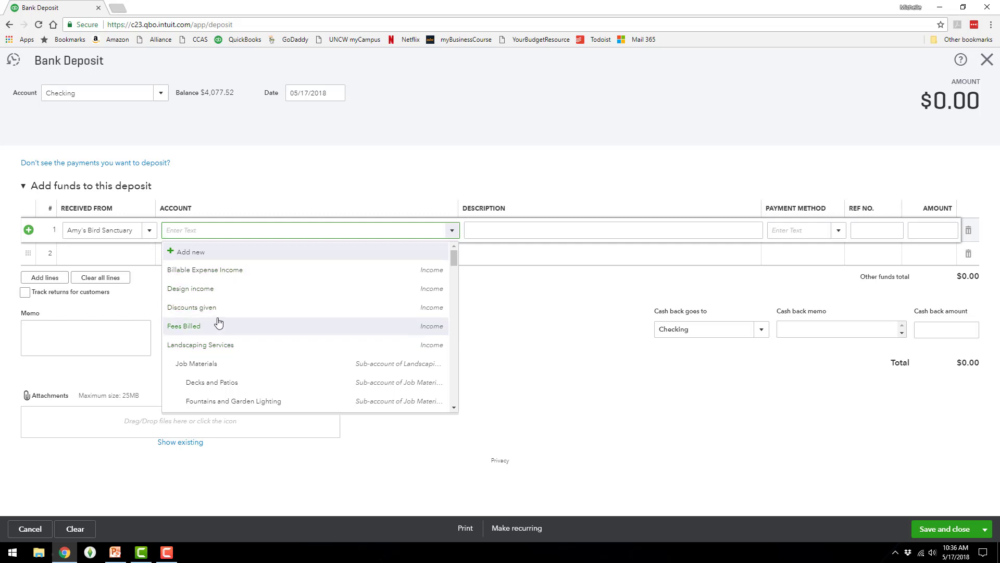
{"action": "left_click", "coordinate": [214, 346]}
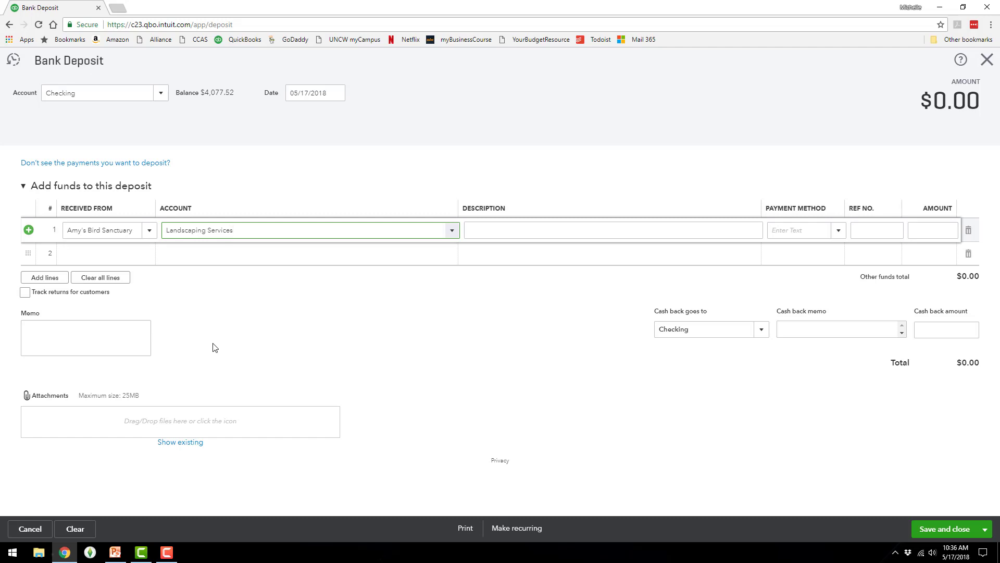
{"action": "left_click", "coordinate": [923, 229]}
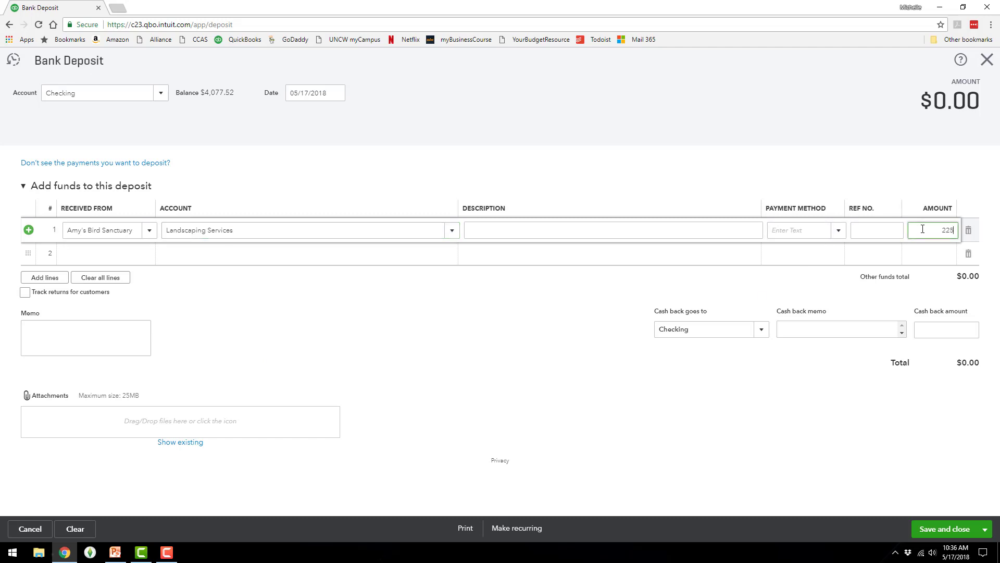
{"action": "type", "text": "225"}
{"action": "left_click", "coordinate": [693, 230]}
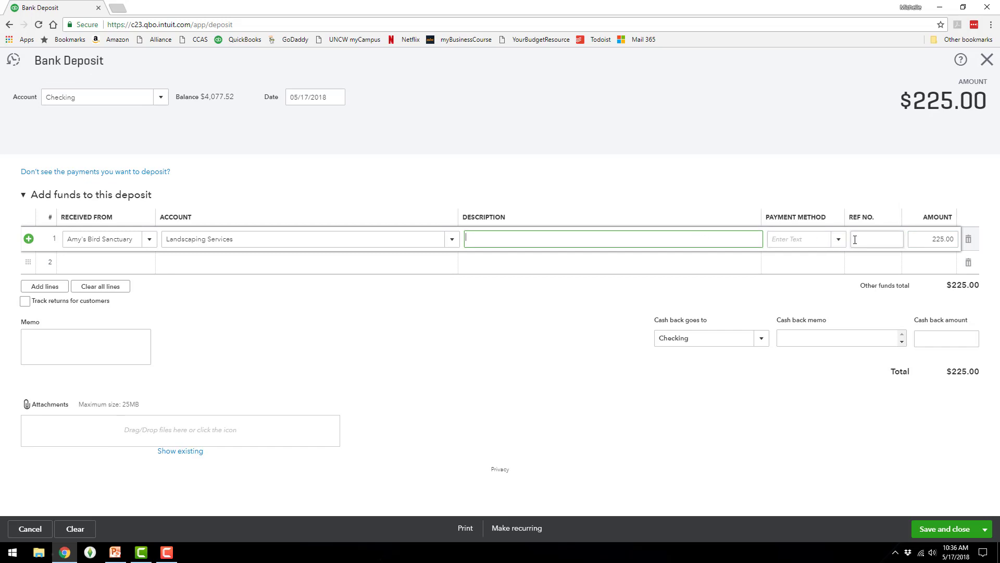
{"action": "left_click", "coordinate": [72, 336]}
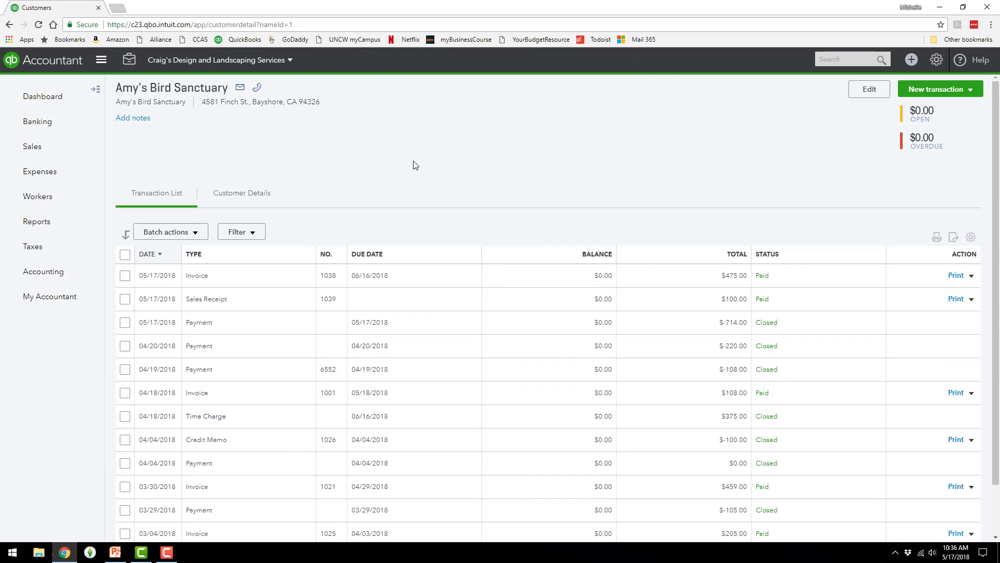
Open the Checking register to see the $225.00 deposit and $4,302.52 ending balance
{"action": "left_click", "coordinate": [39, 272]}
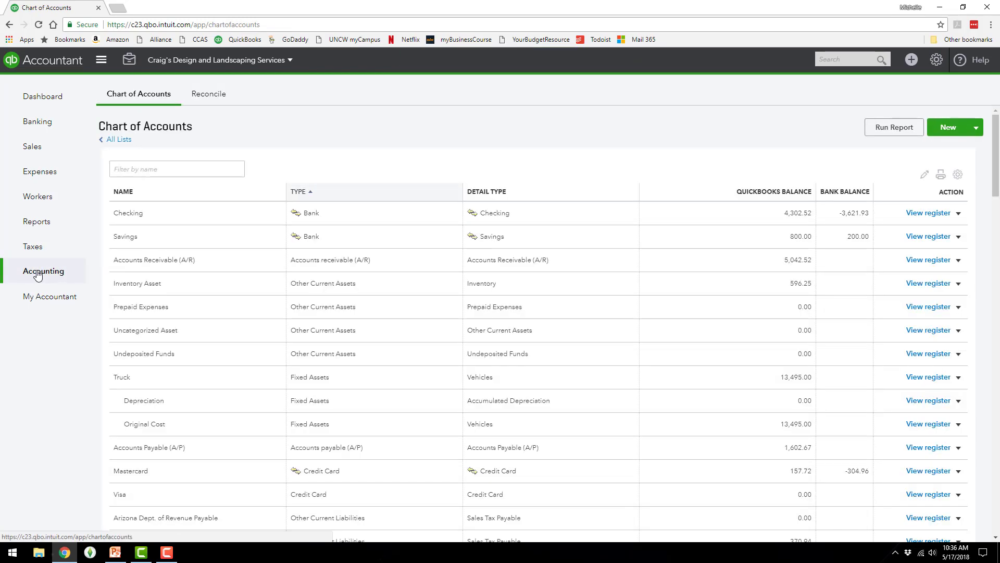
{"action": "left_click", "coordinate": [928, 212]}
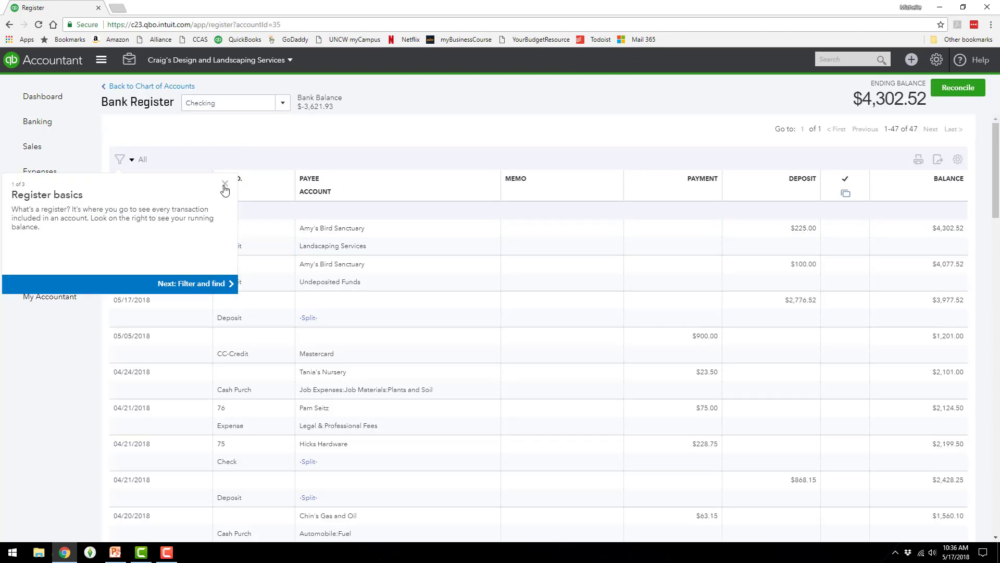
{"action": "left_click", "coordinate": [224, 194]}
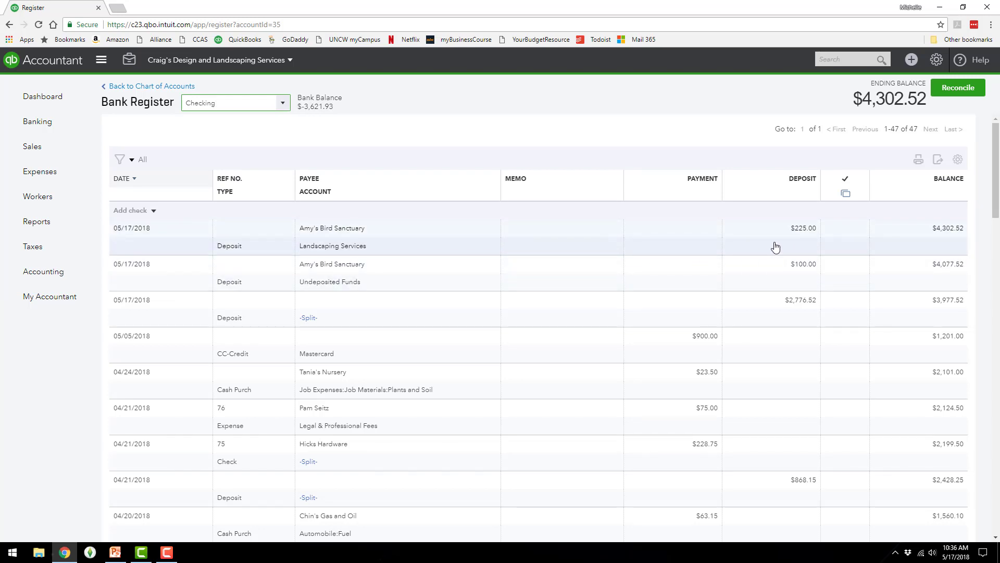
{"action": "left_click", "coordinate": [40, 154]}
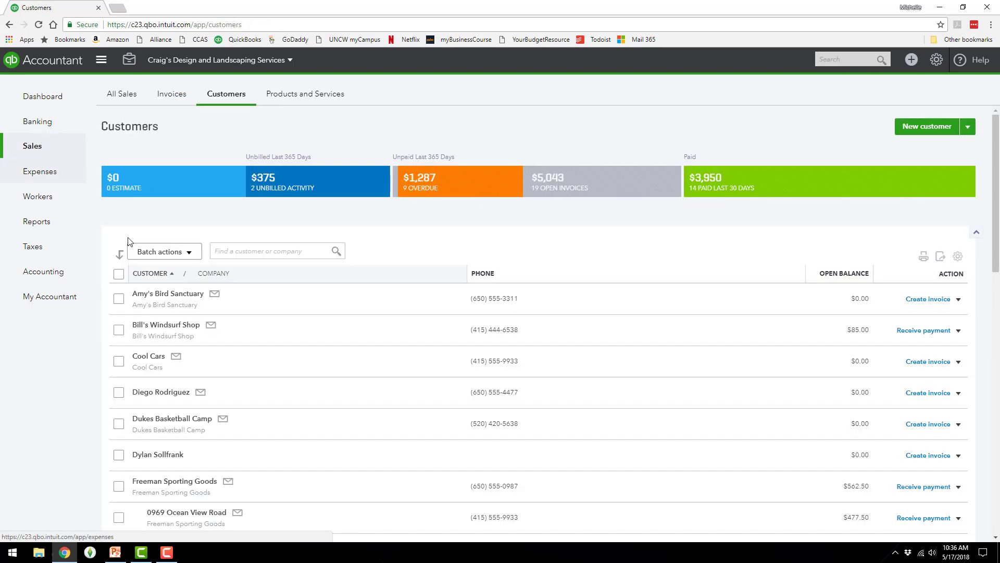
{"action": "left_click", "coordinate": [151, 294]}
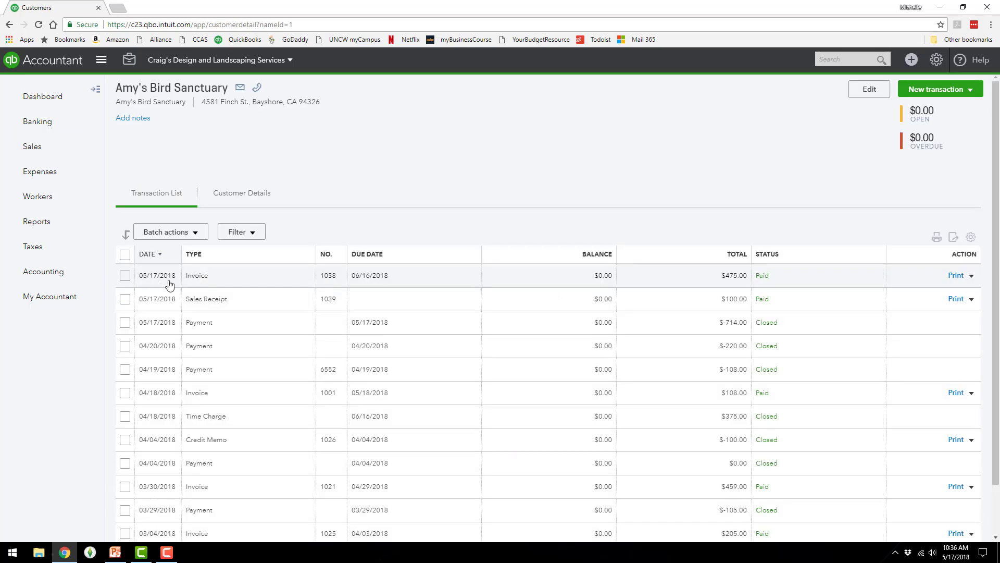
{"action": "scroll", "coordinate": [504, 266], "scroll_direction": "down", "scroll_amount": 1}
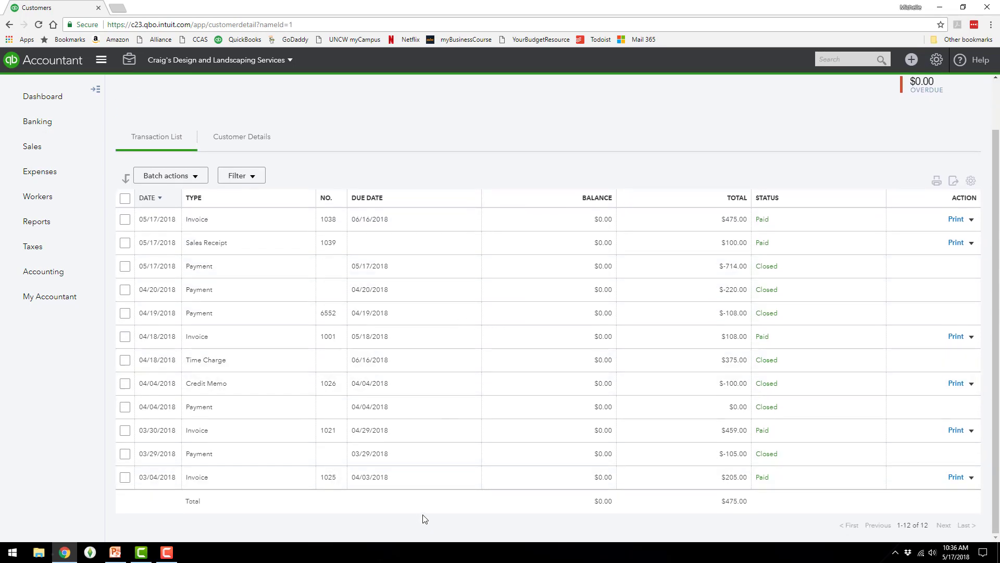
{"action": "scroll", "coordinate": [433, 279], "scroll_direction": "up", "scroll_amount": 1}
{"action": "scroll", "coordinate": [406, 260], "scroll_direction": "down", "scroll_amount": 1}
{"action": "scroll", "coordinate": [372, 163], "scroll_direction": "up", "scroll_amount": 1}
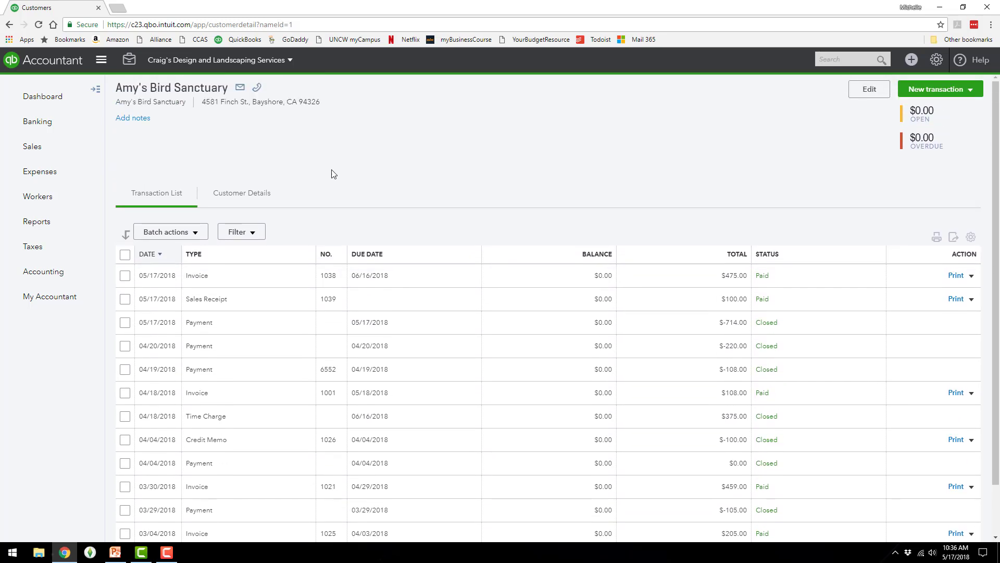
{"action": "left_click", "coordinate": [35, 146]}
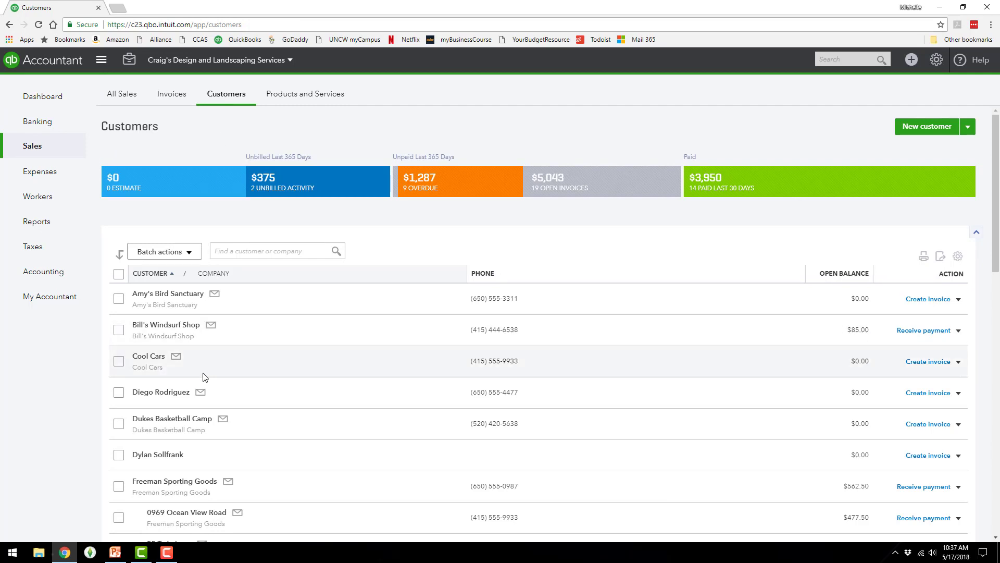
{"action": "scroll", "coordinate": [205, 379], "scroll_direction": "down", "scroll_amount": 4}
{"action": "scroll", "coordinate": [204, 376], "scroll_direction": "down", "scroll_amount": 3}
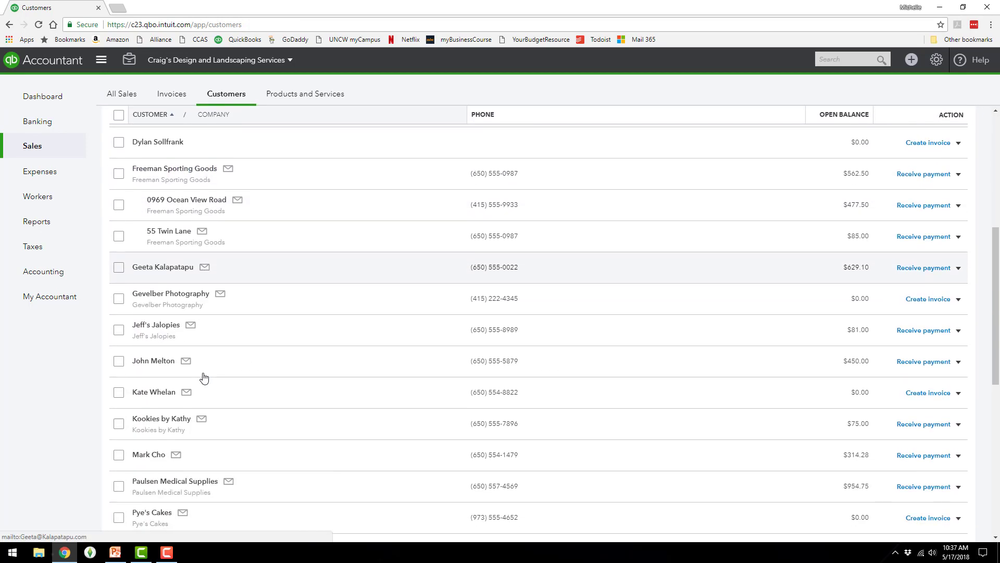
{"action": "scroll", "coordinate": [204, 375], "scroll_direction": "up", "scroll_amount": 3}
{"action": "scroll", "coordinate": [203, 373], "scroll_direction": "up", "scroll_amount": 5}
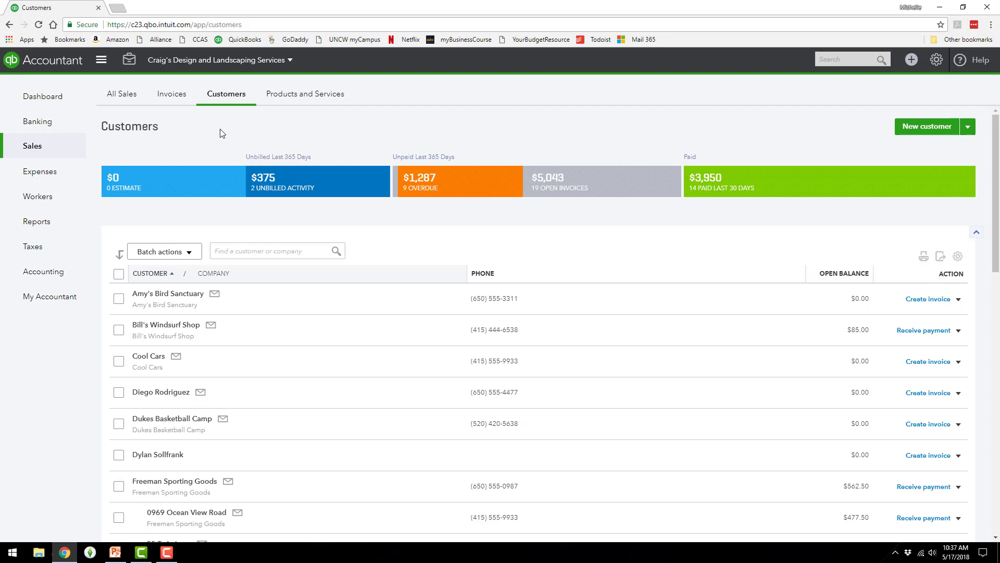
Open the Profit and Loss by Customer report from the Reports overview
{"action": "left_click", "coordinate": [44, 223]}
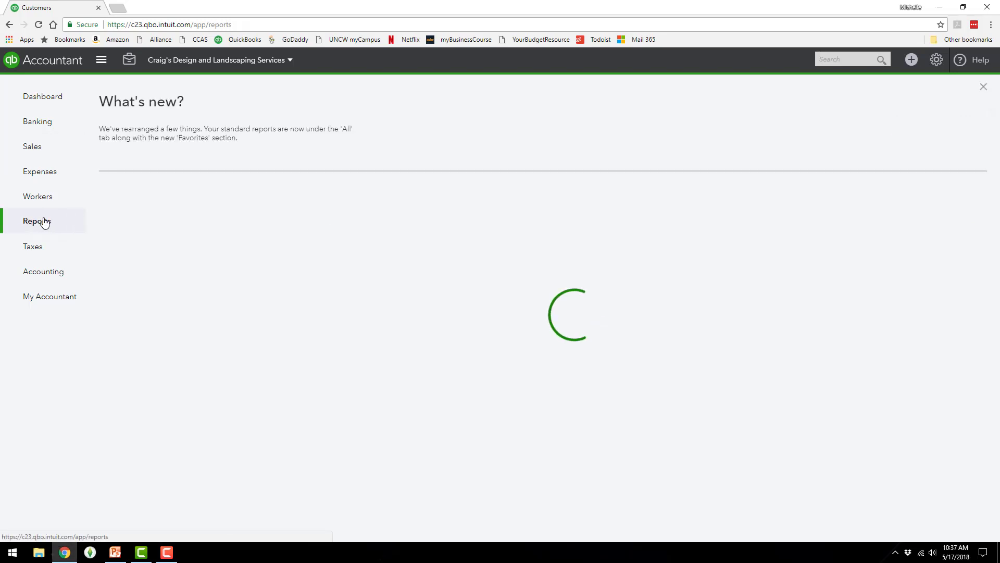
{"action": "scroll", "coordinate": [403, 388], "scroll_direction": "down", "scroll_amount": 2}
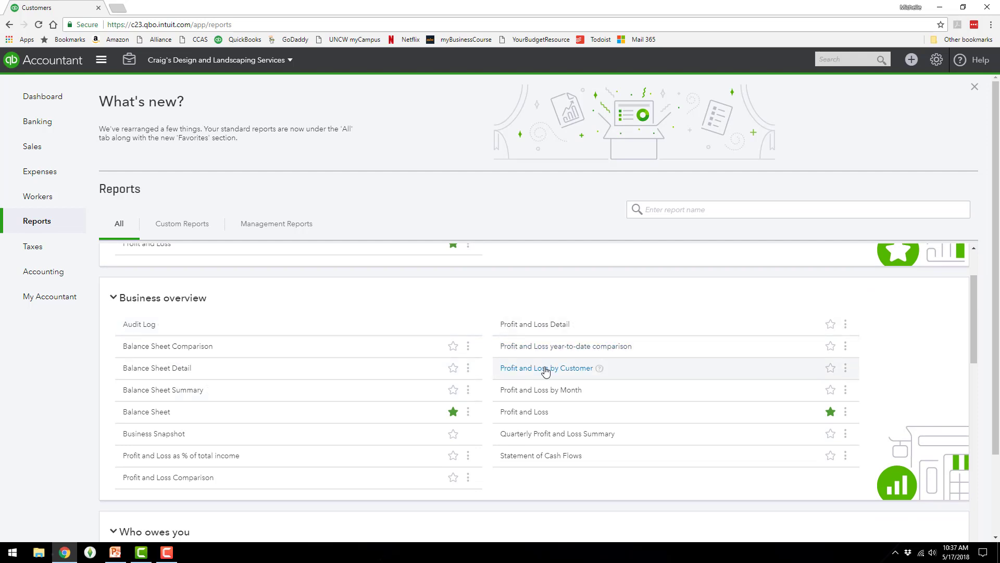
{"action": "left_click", "coordinate": [540, 370]}
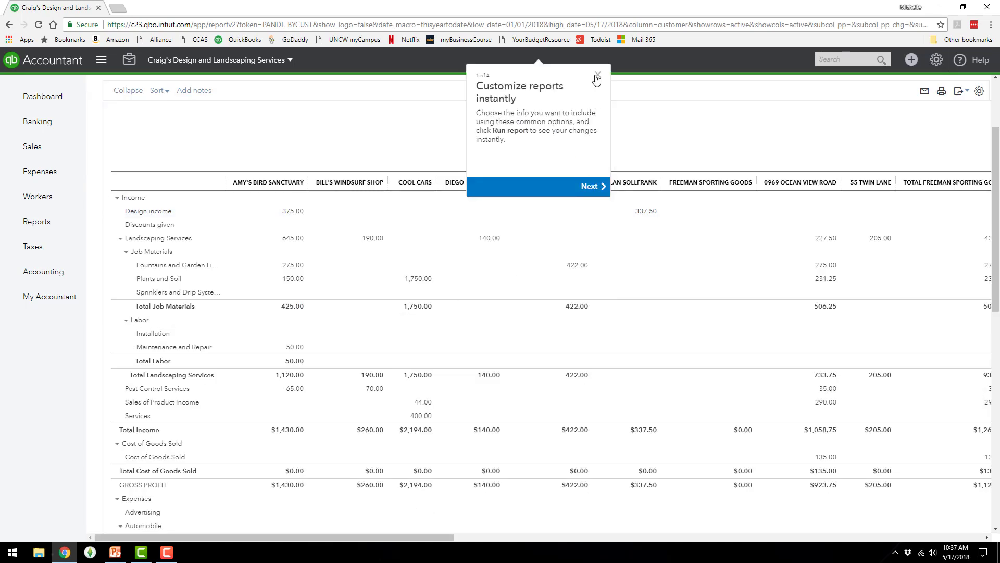
{"action": "left_click", "coordinate": [598, 75]}
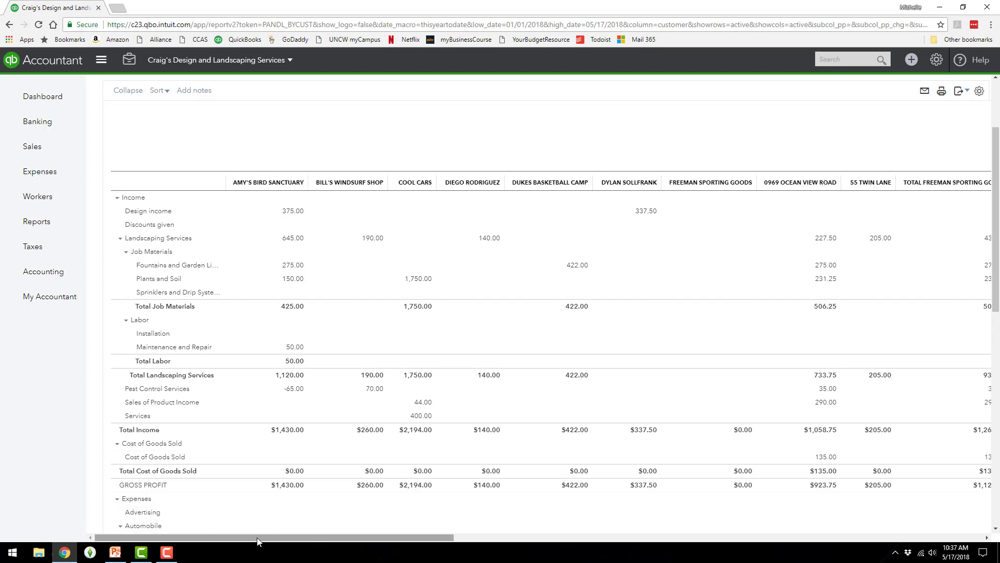
Drill into Amy's Bird Sanctuary's $1,430.00 Total Income to list its transactions
{"action": "left_click_drag", "start_coordinate": [258, 536], "coordinate": [836, 557]}
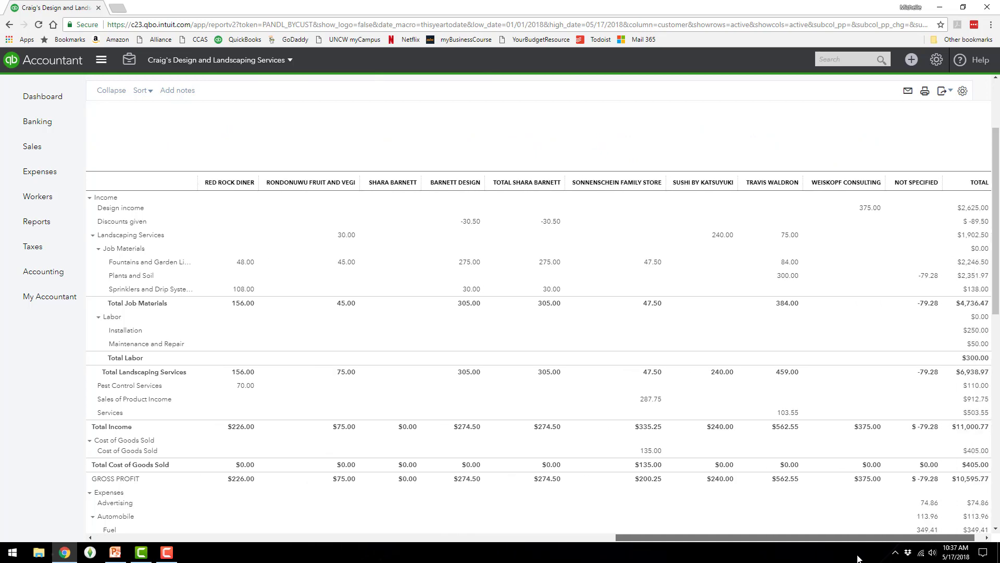
{"action": "left_click_drag", "start_coordinate": [688, 537], "coordinate": [167, 518]}
{"action": "scroll", "coordinate": [241, 463], "scroll_direction": "down", "scroll_amount": 1}
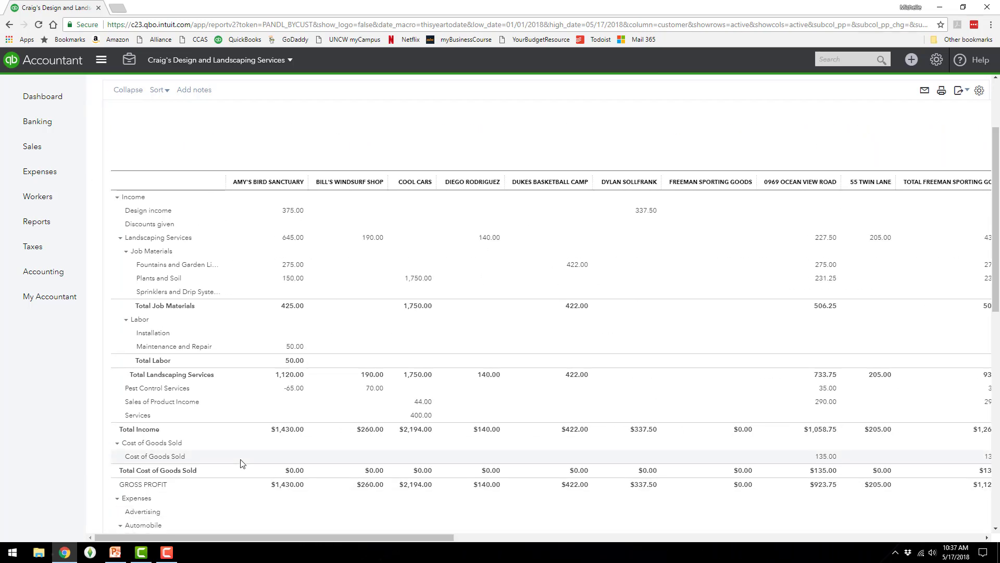
{"action": "scroll", "coordinate": [242, 463], "scroll_direction": "down", "scroll_amount": 5}
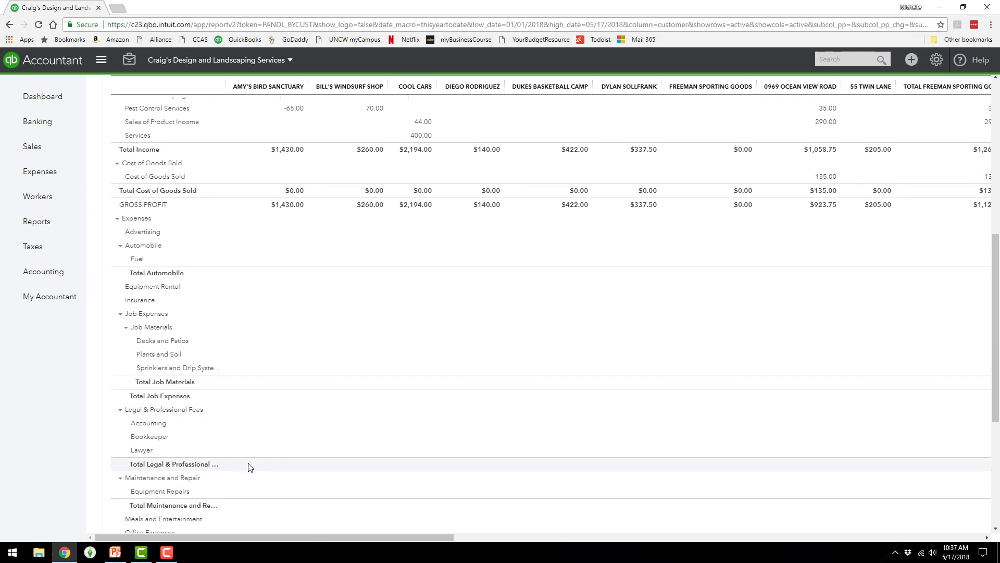
{"action": "scroll", "coordinate": [248, 467], "scroll_direction": "down", "scroll_amount": 2}
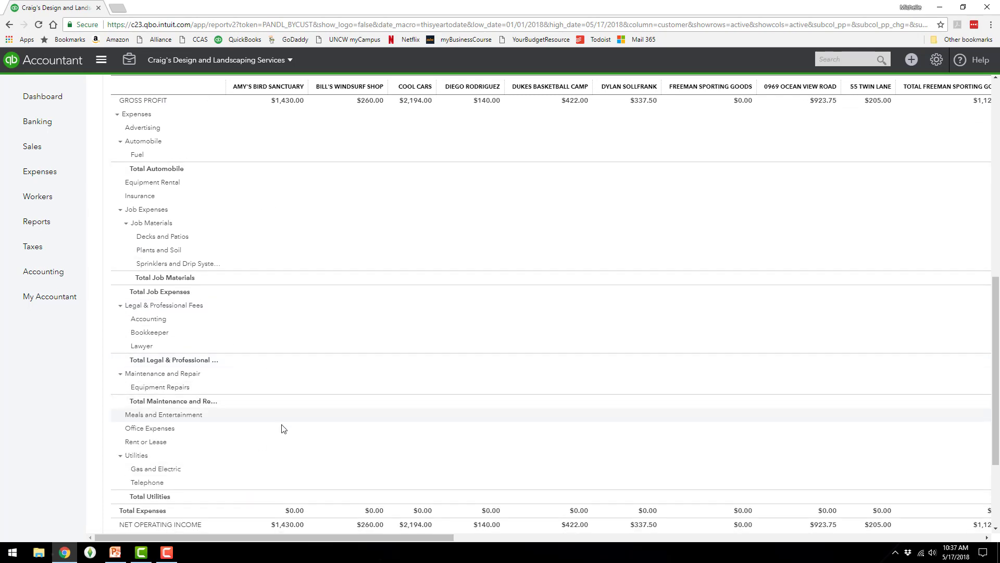
{"action": "scroll", "coordinate": [283, 428], "scroll_direction": "up", "scroll_amount": 6}
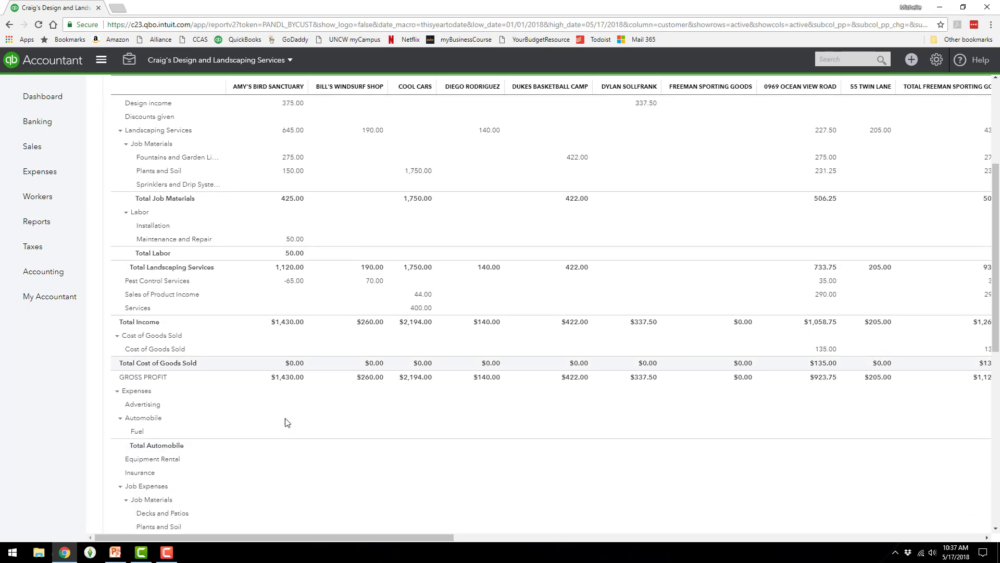
{"action": "scroll", "coordinate": [285, 422], "scroll_direction": "up", "scroll_amount": 2}
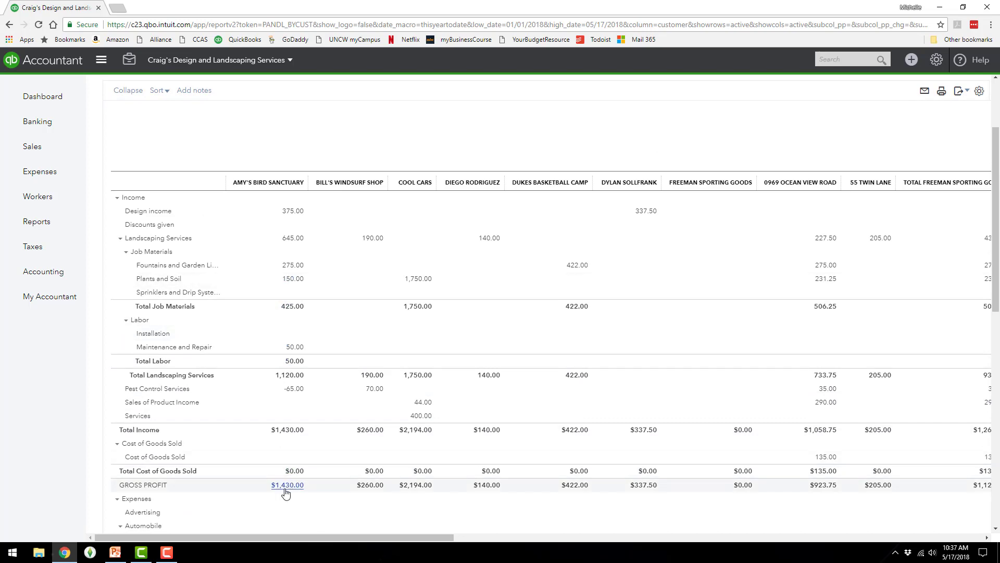
{"action": "left_click", "coordinate": [288, 430]}
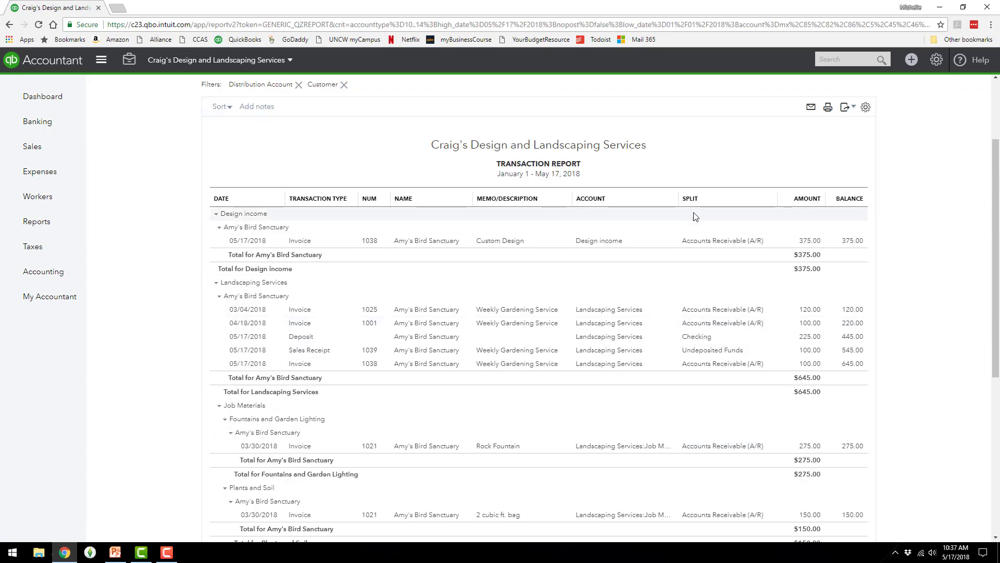
Scroll the Transaction Report to find the $225.00 Checking deposit
{"action": "scroll", "coordinate": [913, 351], "scroll_direction": "down", "scroll_amount": 3}
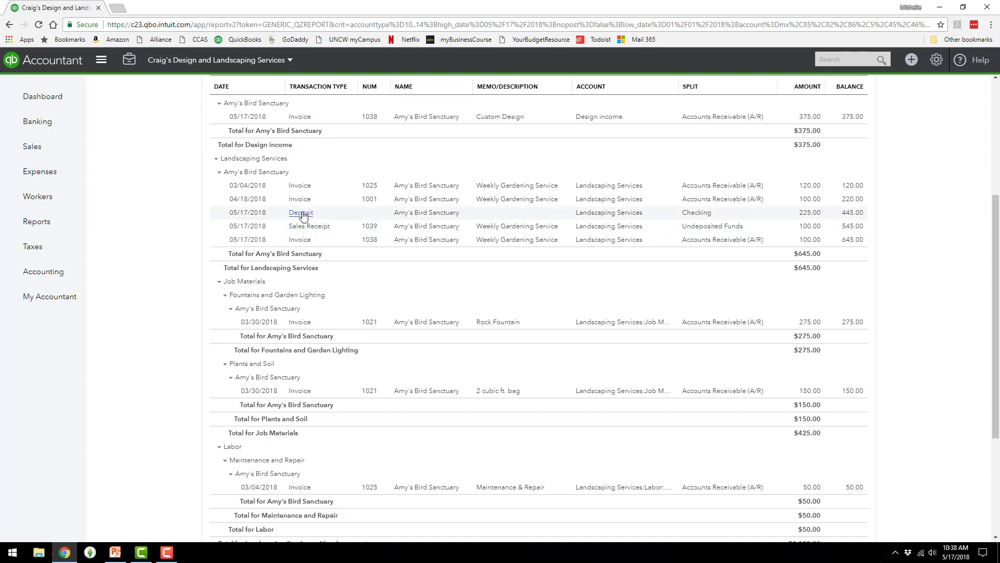
{"action": "scroll", "coordinate": [360, 287], "scroll_direction": "up", "scroll_amount": 2}
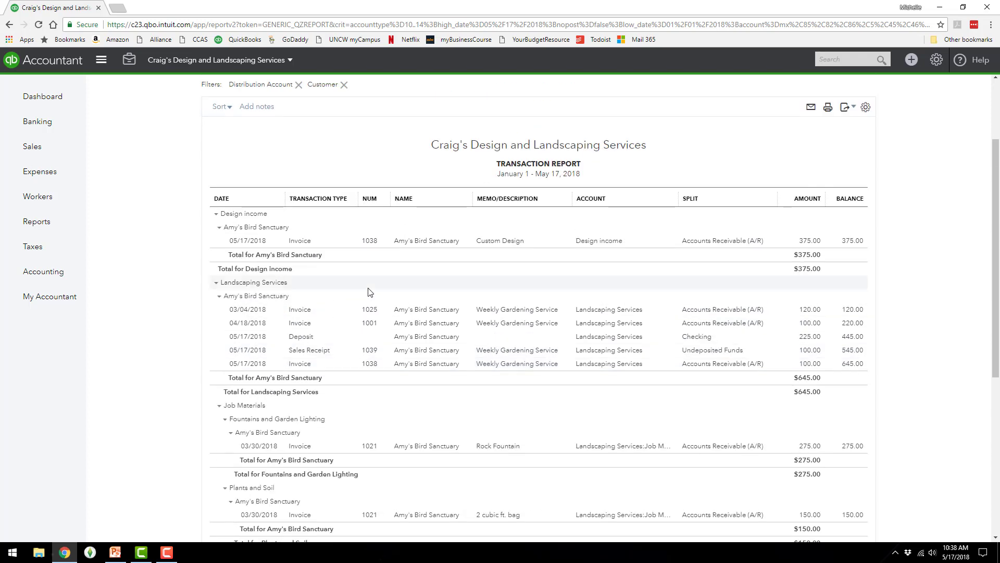
{"action": "scroll", "coordinate": [370, 256], "scroll_direction": "up", "scroll_amount": 1}
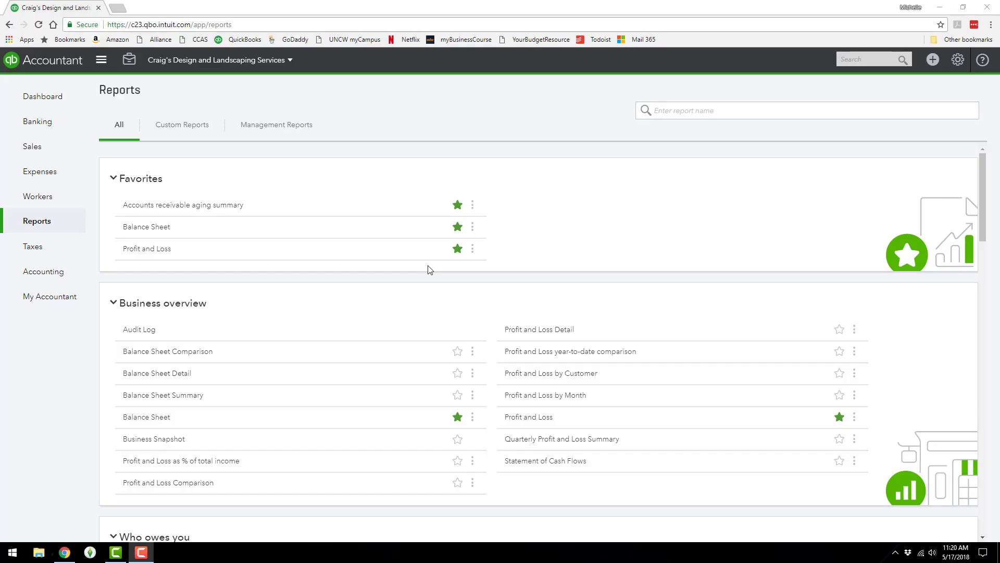
Run Sales by Customer Summary for This Year-to-date, January 1–May 17, 2018
{"action": "scroll", "coordinate": [491, 345], "scroll_direction": "down", "scroll_amount": 2}
{"action": "scroll", "coordinate": [491, 346], "scroll_direction": "down", "scroll_amount": 7}
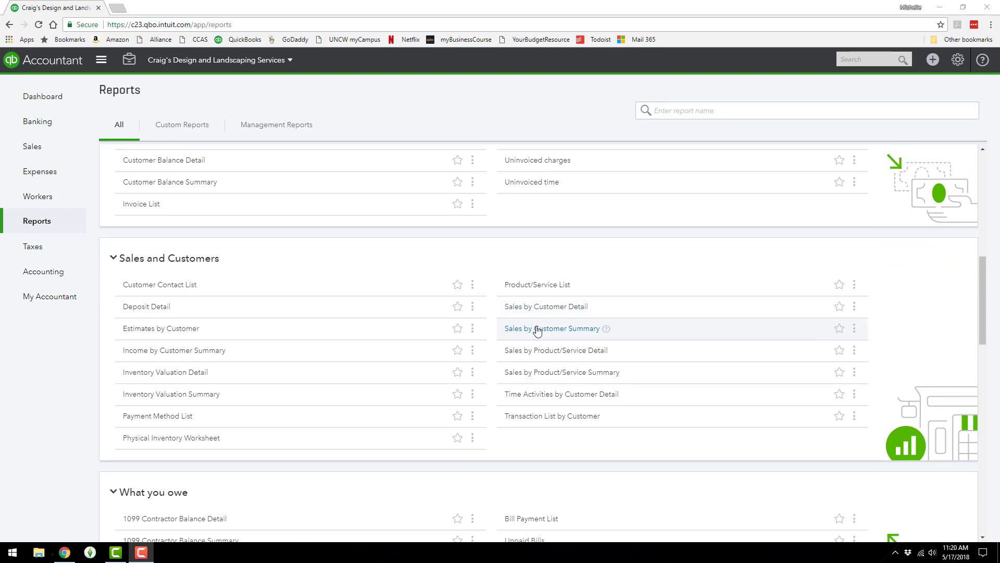
{"action": "left_click", "coordinate": [537, 329]}
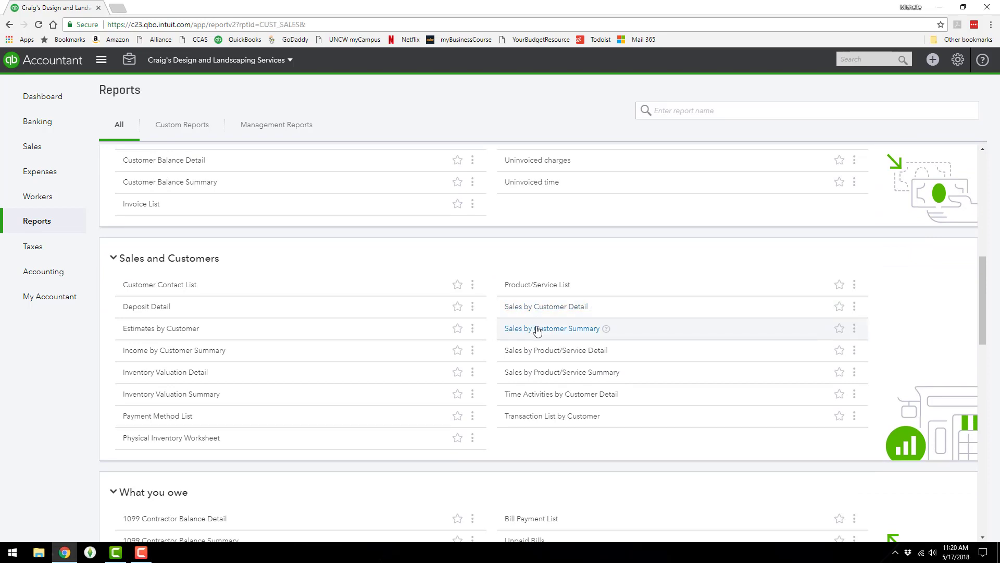
{"action": "left_click", "coordinate": [167, 111]}
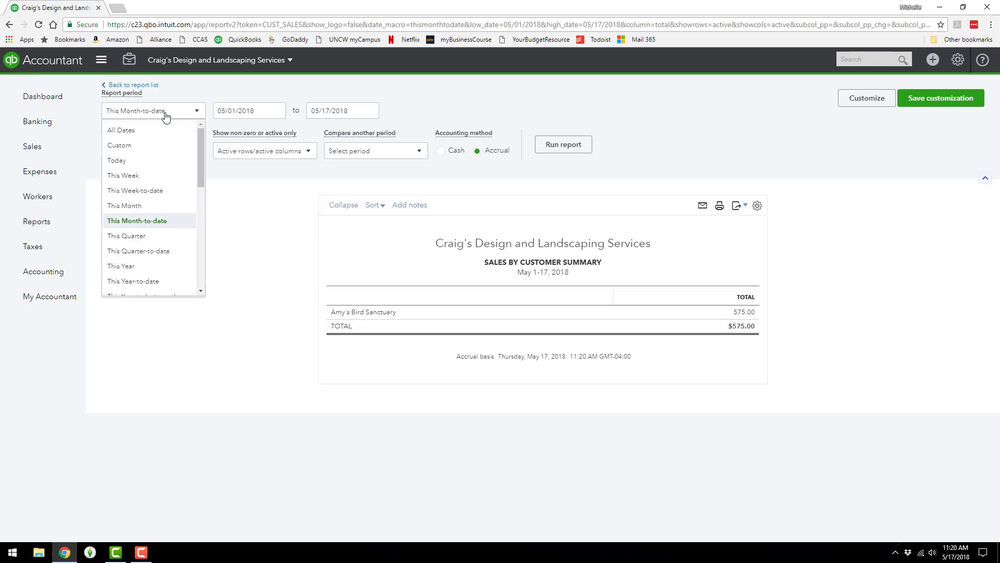
{"action": "scroll", "coordinate": [139, 267], "scroll_direction": "down", "scroll_amount": 1}
{"action": "left_click", "coordinate": [139, 234]}
{"action": "left_click", "coordinate": [560, 145]}
{"action": "scroll", "coordinate": [560, 182], "scroll_direction": "down", "scroll_amount": 2}
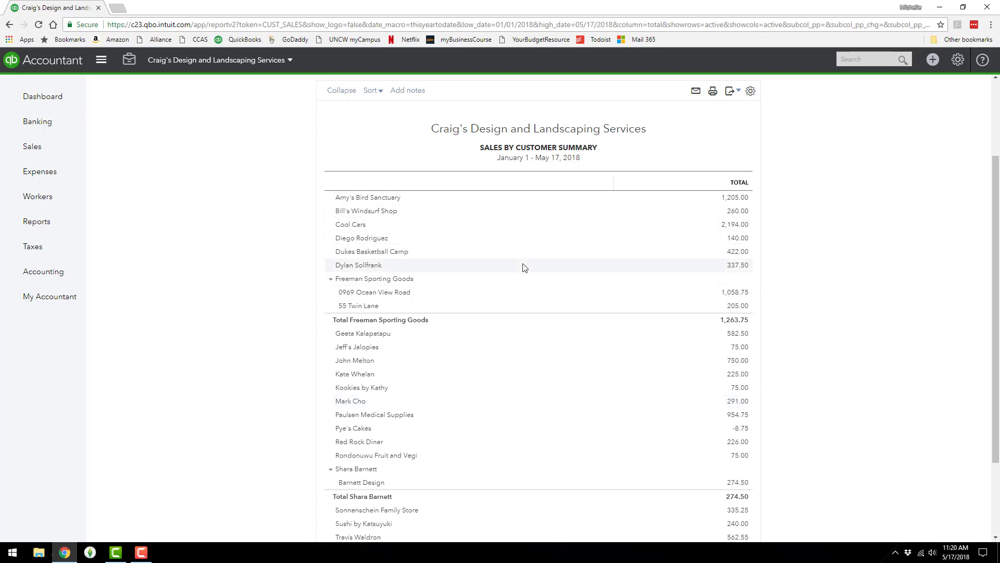
{"action": "scroll", "coordinate": [679, 286], "scroll_direction": "up", "scroll_amount": 2}
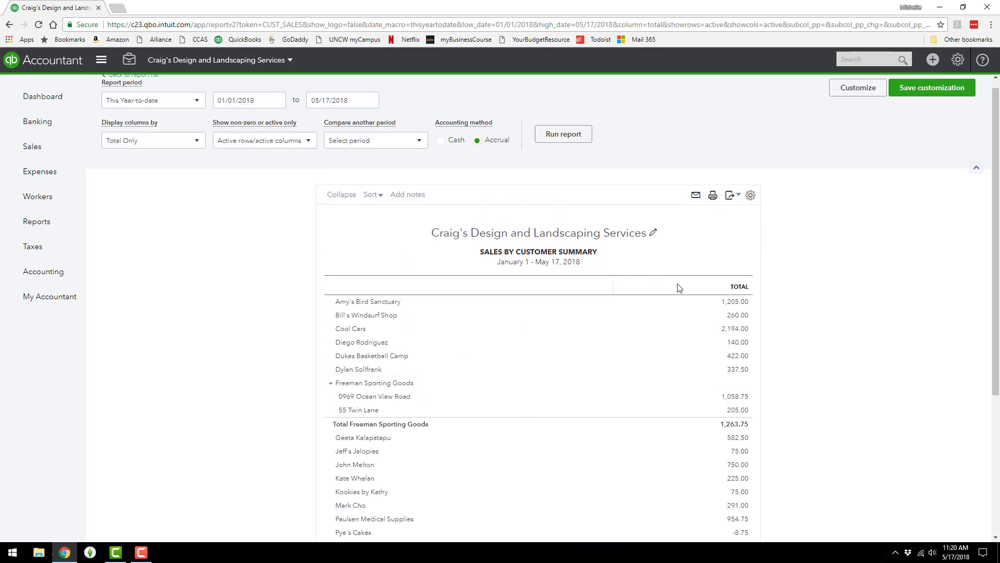
Drill into Amy's Bird Sanctuary's 1,205.00 total to review its ten sales transactions
{"action": "left_click", "coordinate": [743, 304]}
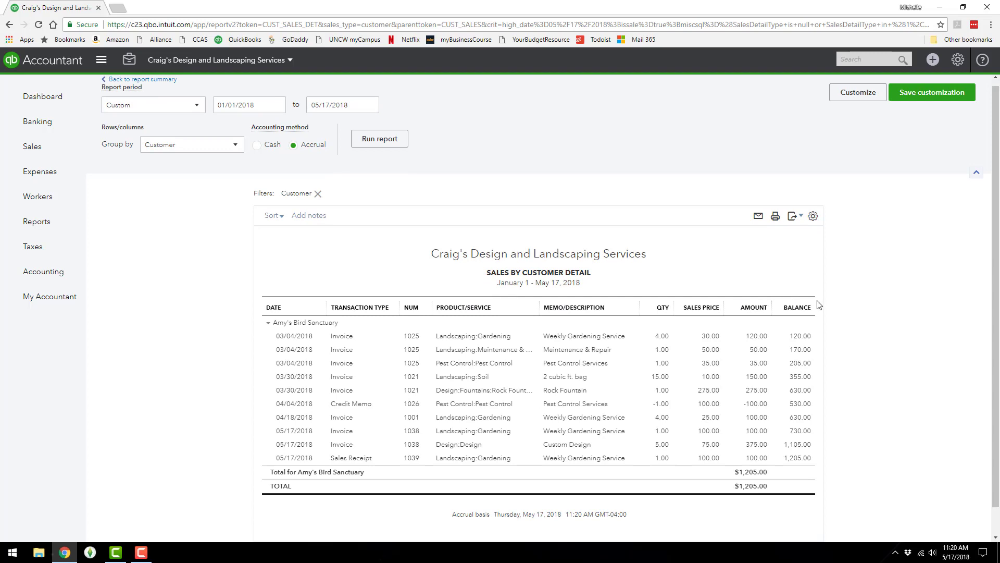
{"action": "scroll", "coordinate": [851, 477], "scroll_direction": "down", "scroll_amount": 1}
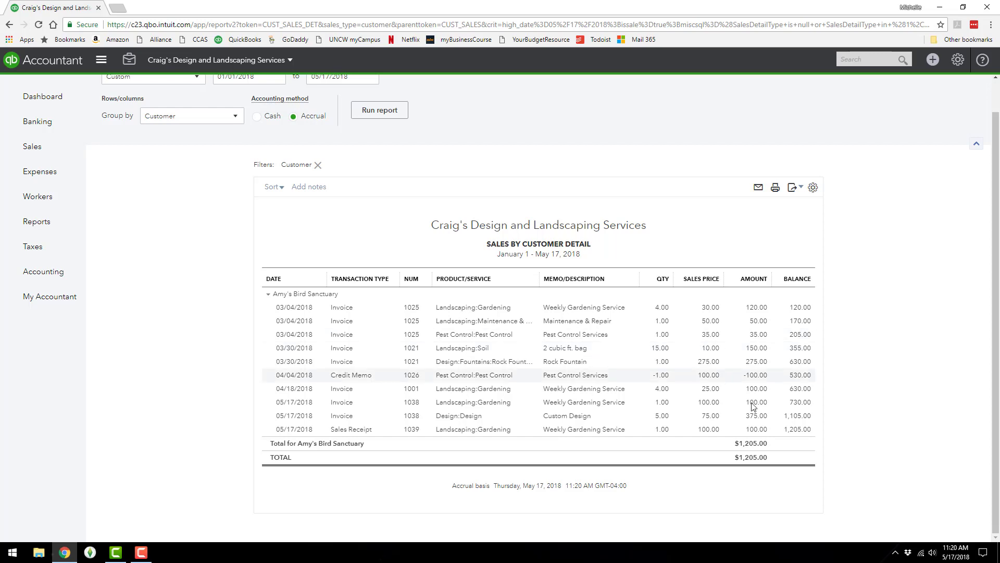
{"action": "scroll", "coordinate": [208, 196], "scroll_direction": "up", "scroll_amount": 1}
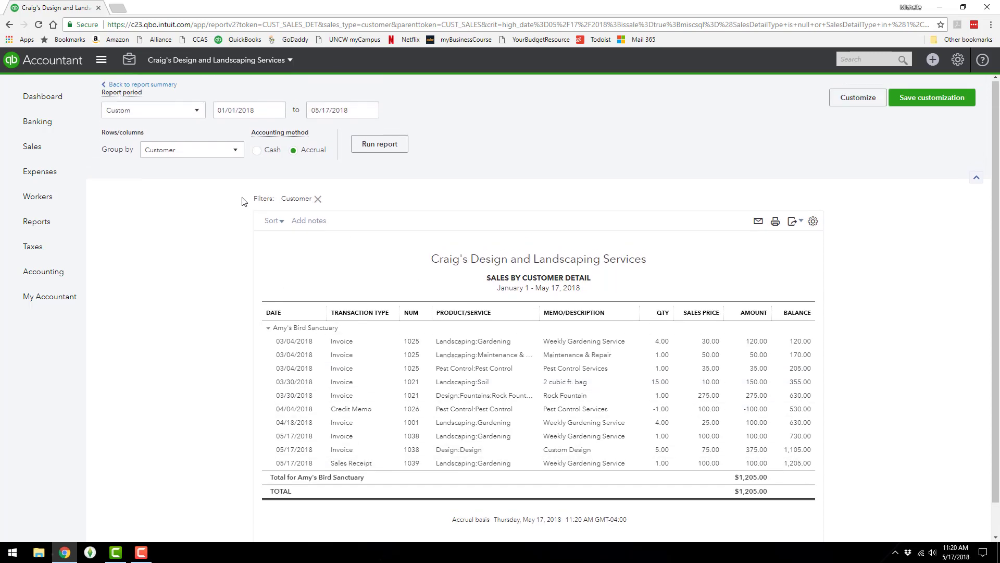